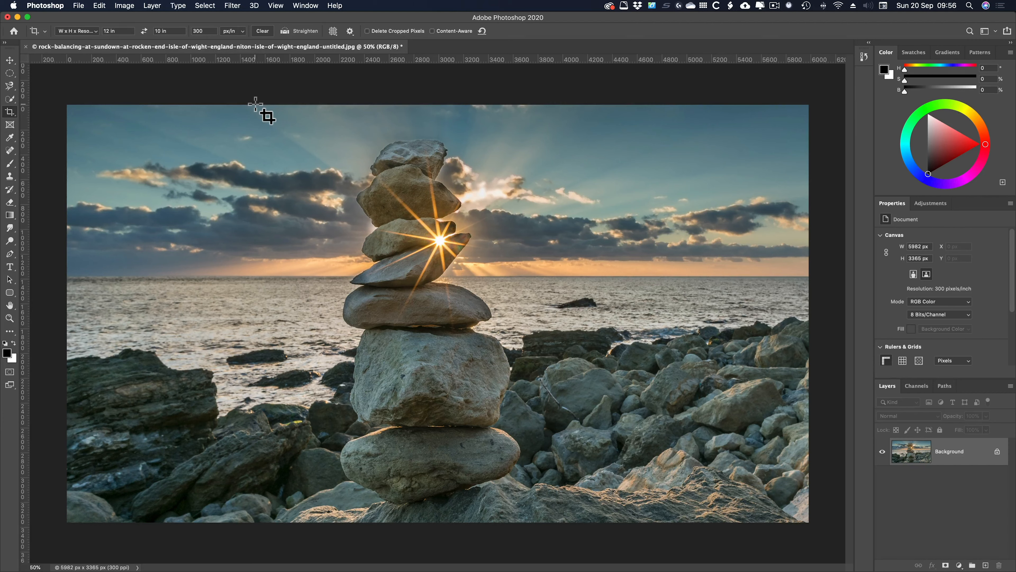
- Switch to Chrome and view the SpyderX and i1Display Pro monitor calibrator product pages
{"action": "key", "text": "super+Tab"}
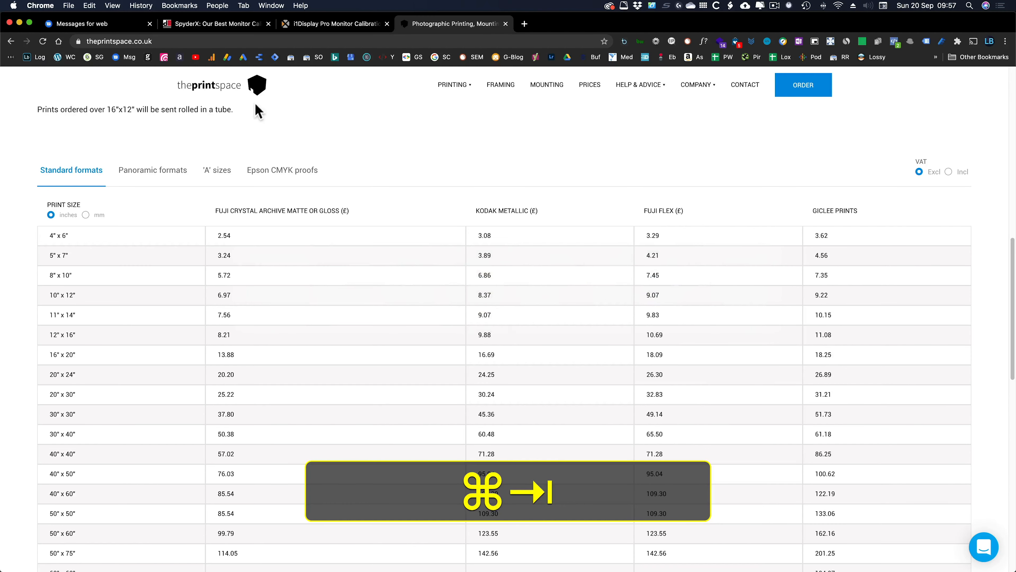
{"action": "left_click", "coordinate": [189, 25]}
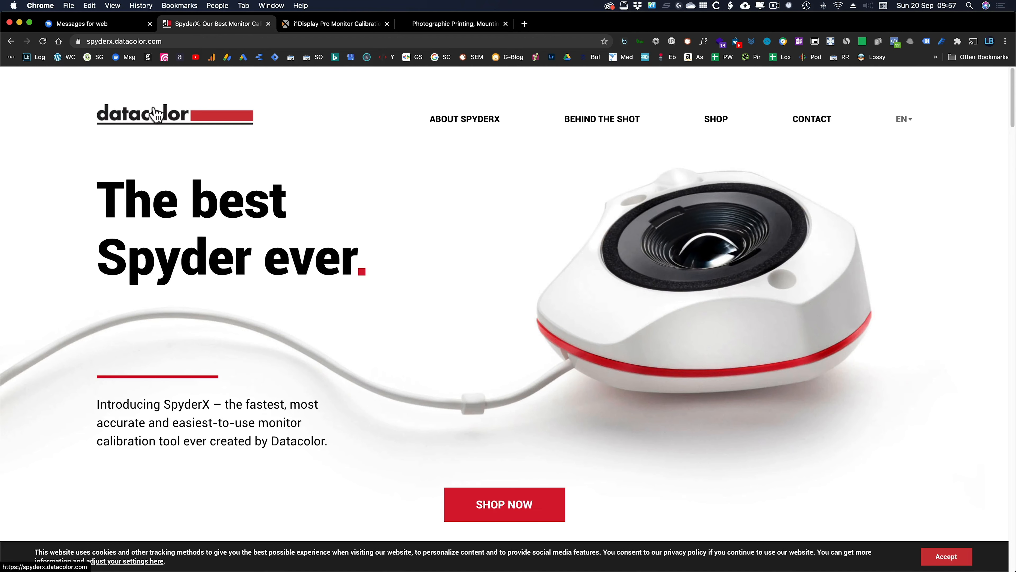
{"action": "left_click", "coordinate": [311, 26]}
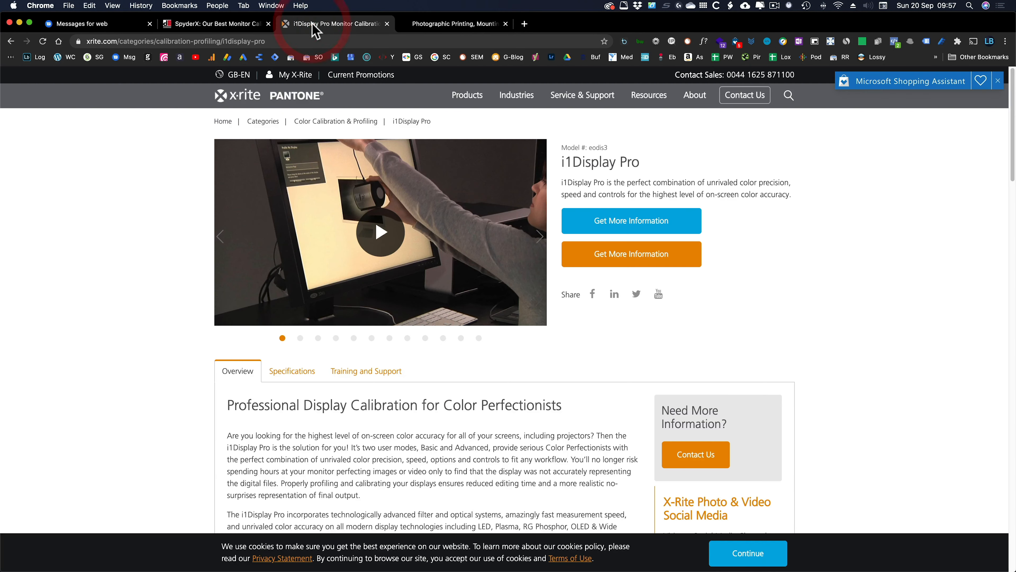
{"action": "left_click", "coordinate": [199, 25]}
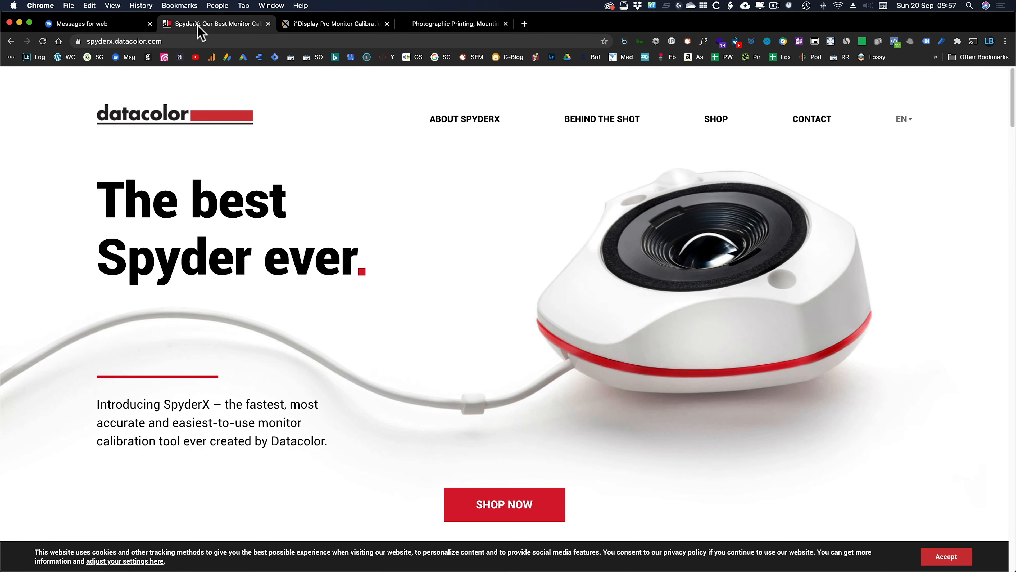
- Go to the home page of theprintspace's website and view its printing service
{"action": "left_click", "coordinate": [444, 25]}
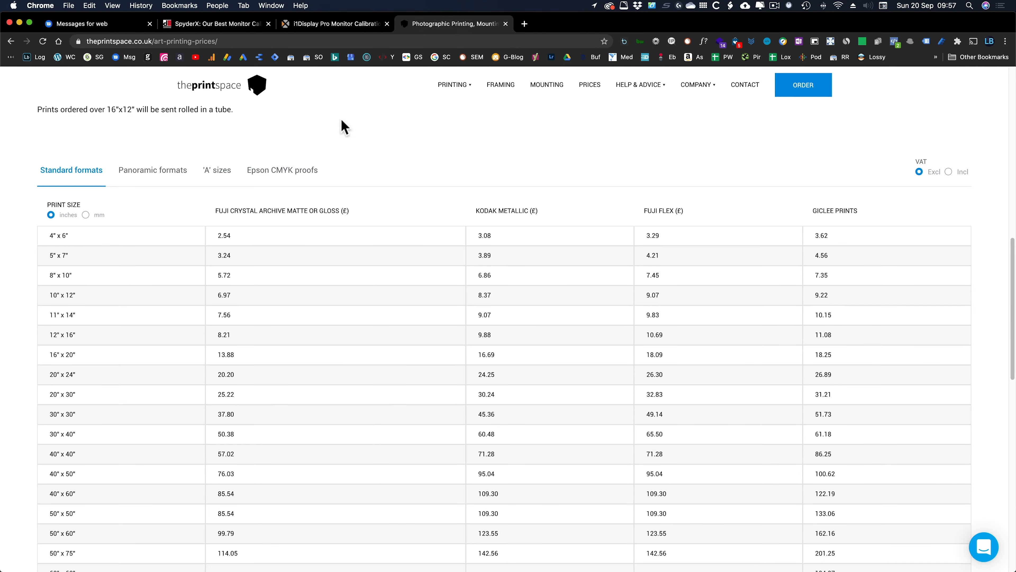
{"action": "left_click", "coordinate": [206, 86]}
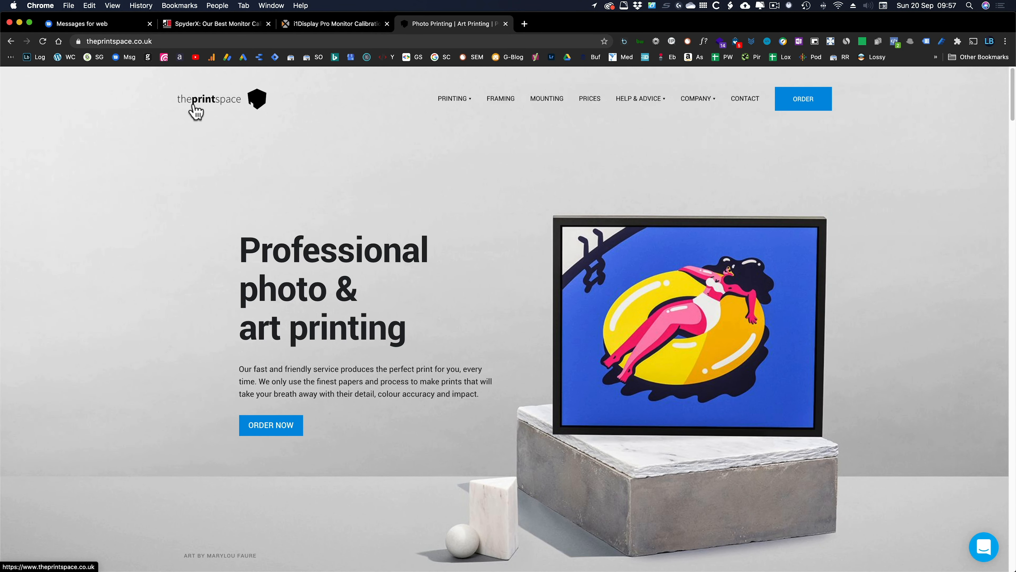
{"action": "mouse_move", "coordinate": [447, 105]}
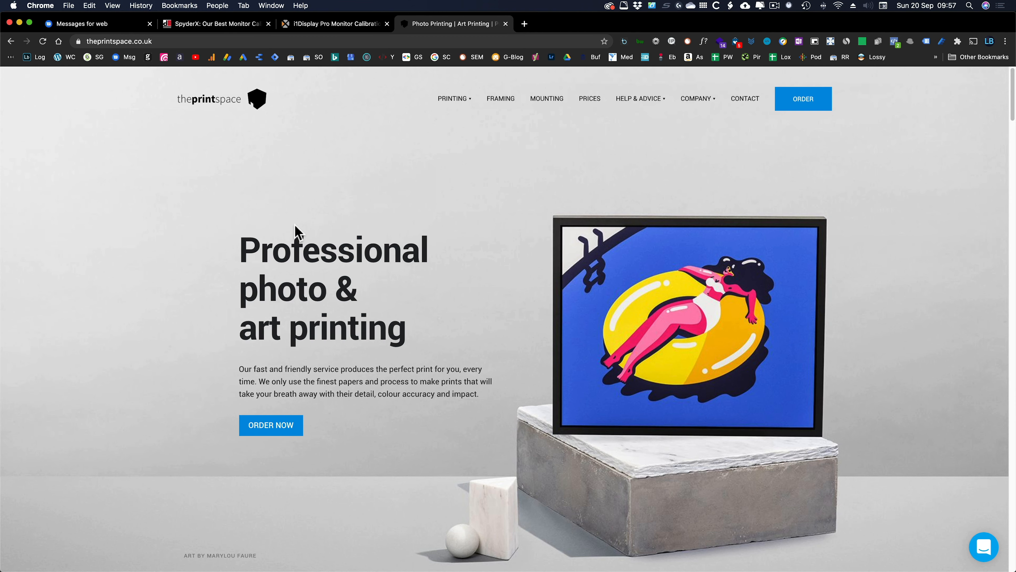
- Switch to Finder and open the user Library folder to view the ICC profiles in ColorSync
{"action": "key", "text": "super+Tab"}
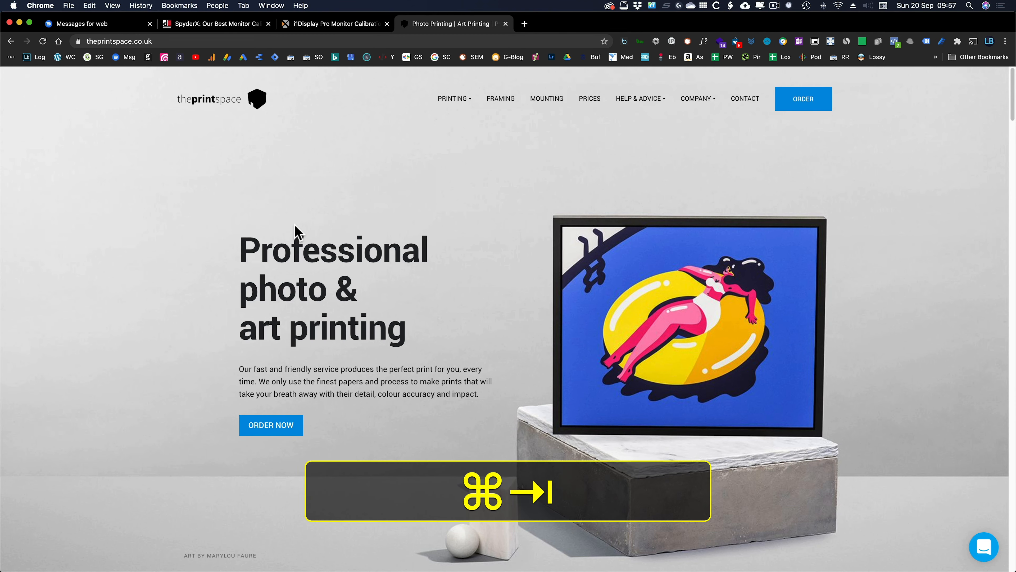
{"action": "key", "text": "super+Tab"}
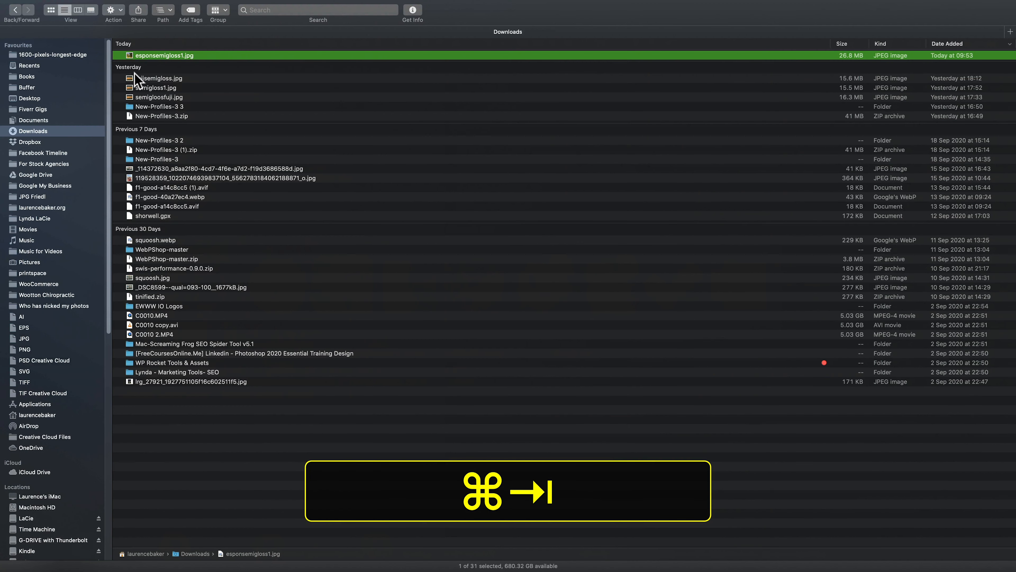
{"action": "left_click", "coordinate": [129, 6]}
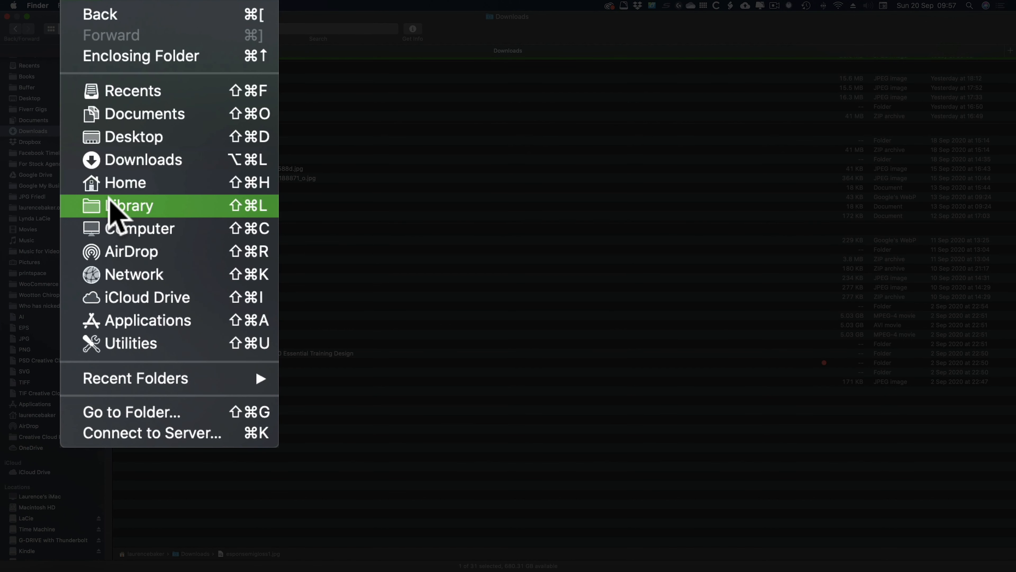
{"action": "left_click", "coordinate": [114, 209]}
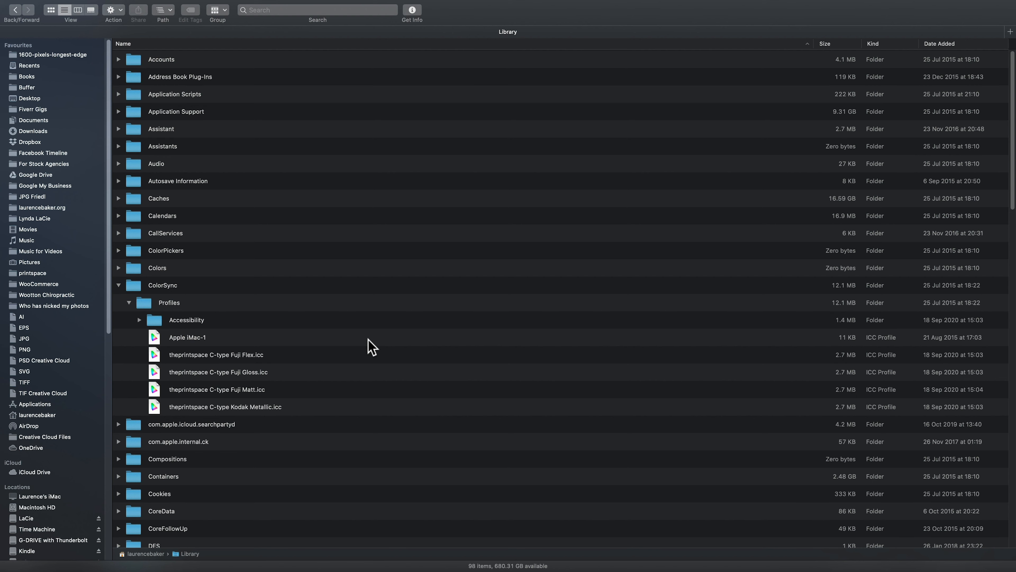
- Return to Photoshop, open Image Size and view the photo's dimensions in pixels and in inches
{"action": "key", "text": "super+Tab"}
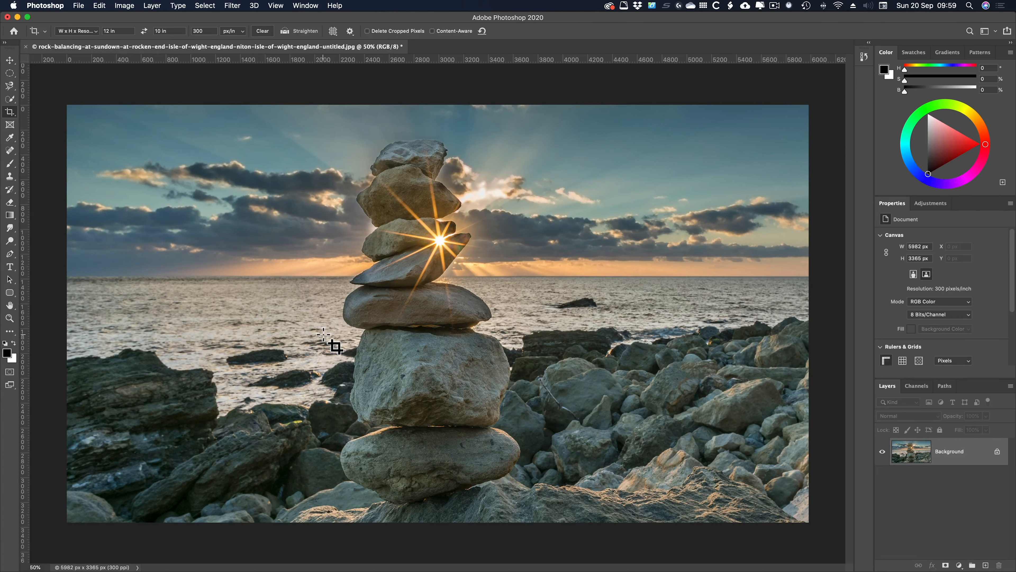
{"action": "key", "text": "alt"}
{"action": "key", "text": "alt+super+i"}
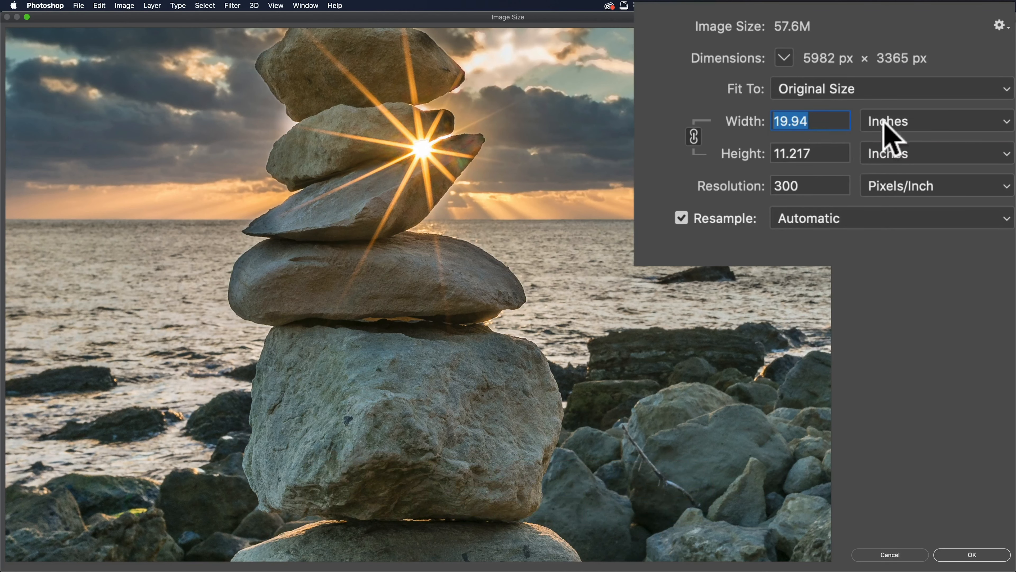
{"action": "left_click", "coordinate": [895, 132]}
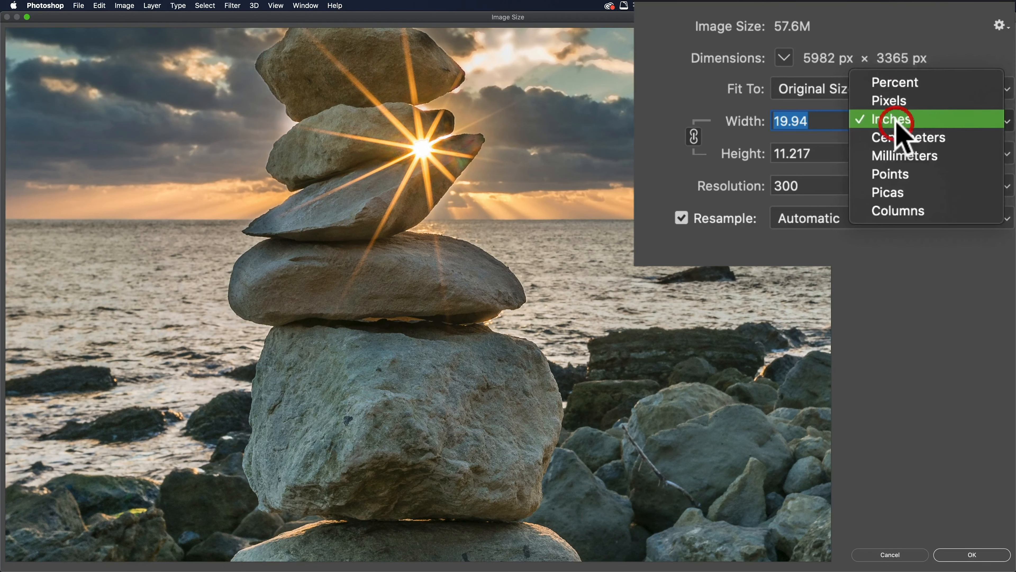
{"action": "left_click", "coordinate": [879, 129]}
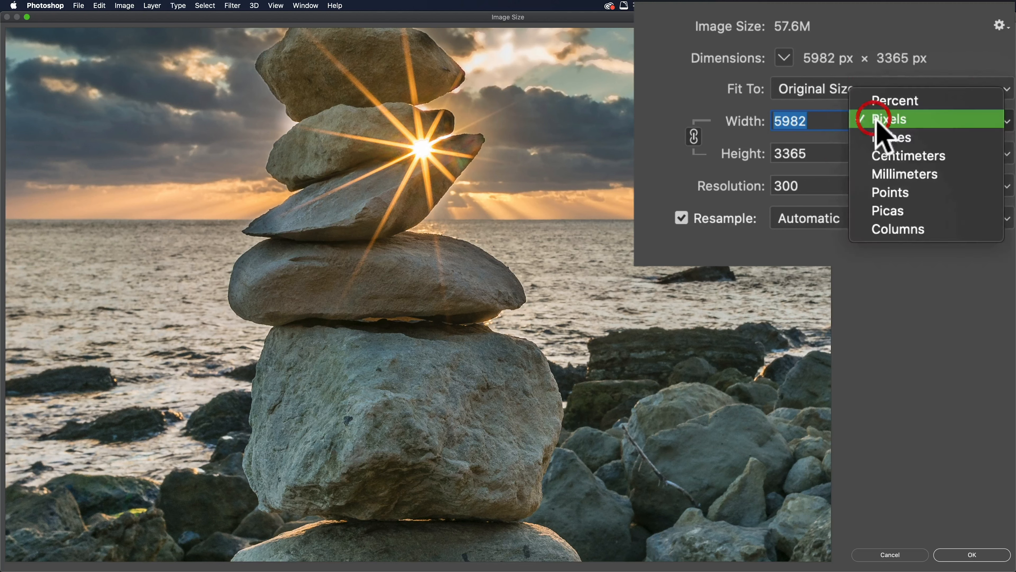
{"action": "left_click", "coordinate": [876, 137]}
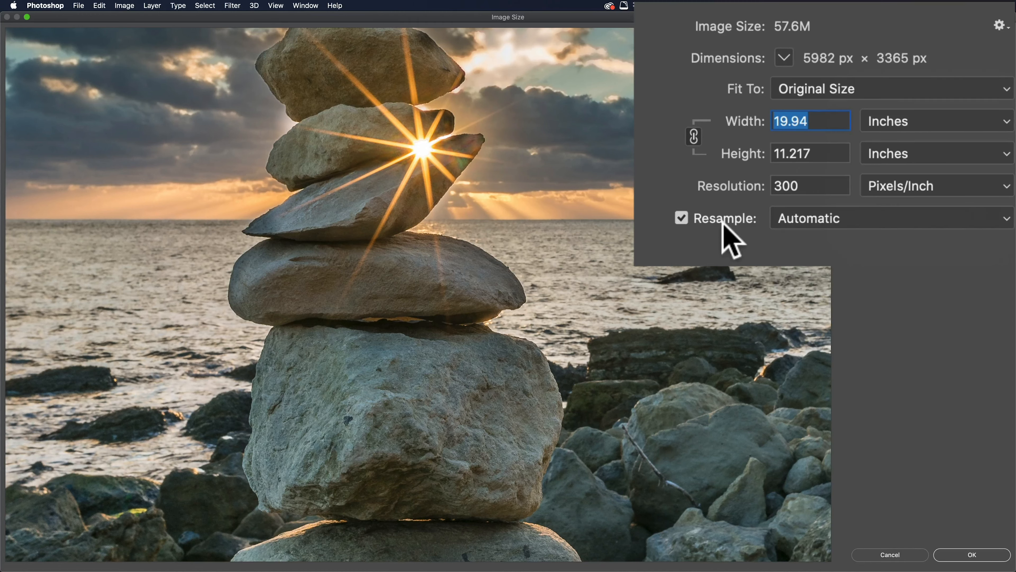
- View the resampling methods, try fitting the image to the 11 x 14 in 300 dpi preset, and reset it
{"action": "left_click", "coordinate": [776, 219]}
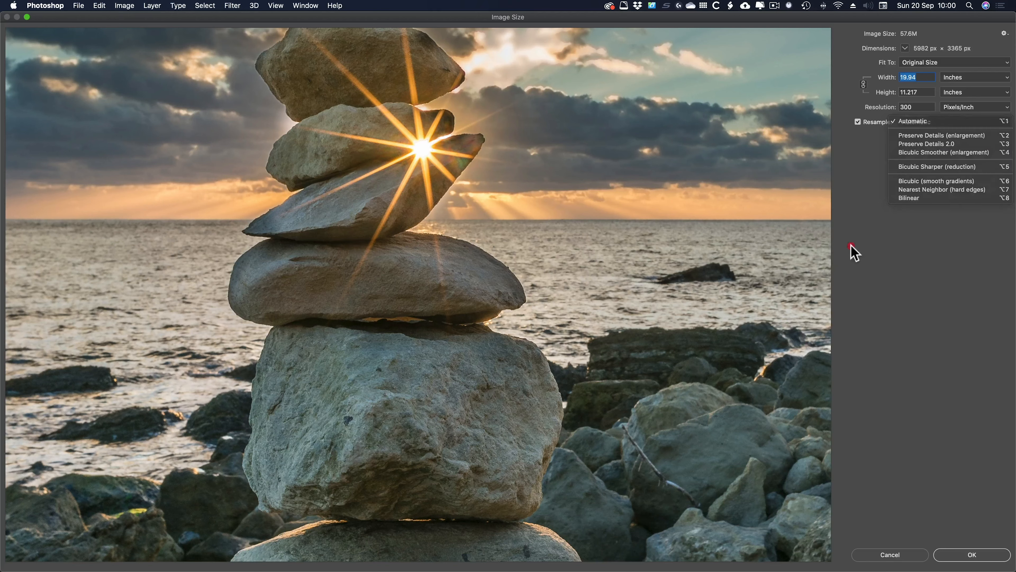
{"action": "left_click", "coordinate": [851, 246]}
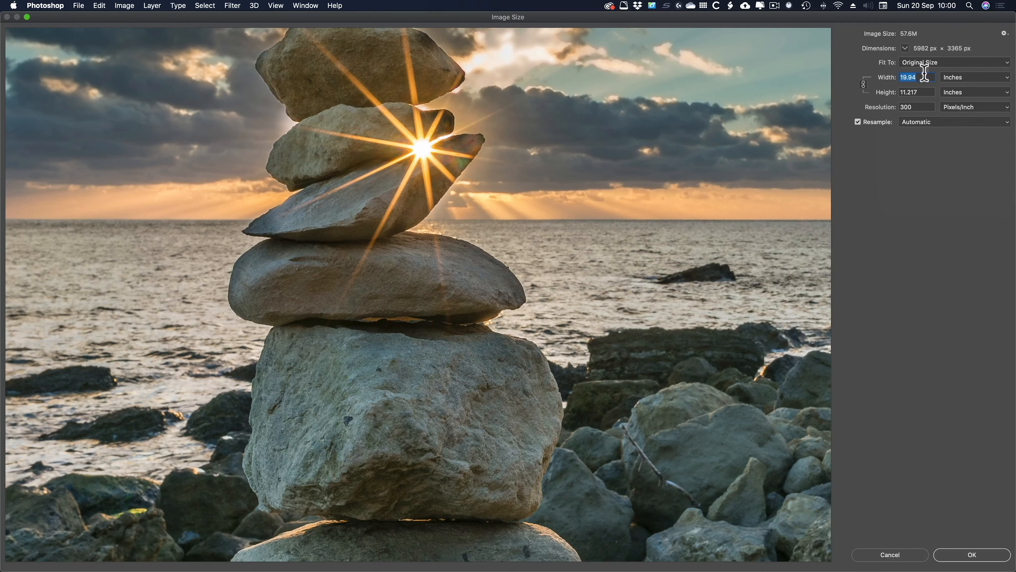
{"action": "left_click", "coordinate": [922, 64]}
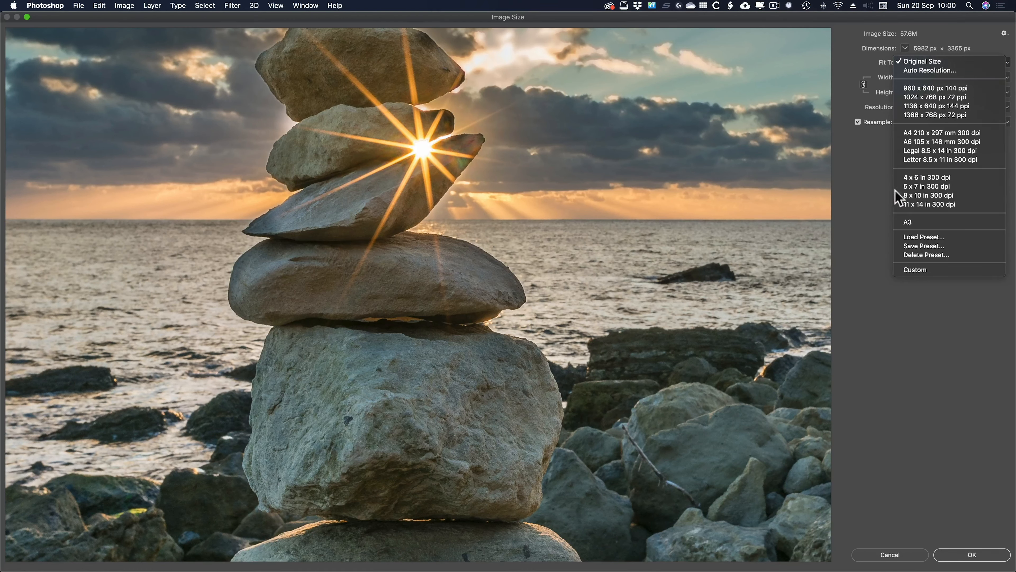
{"action": "left_click", "coordinate": [892, 204]}
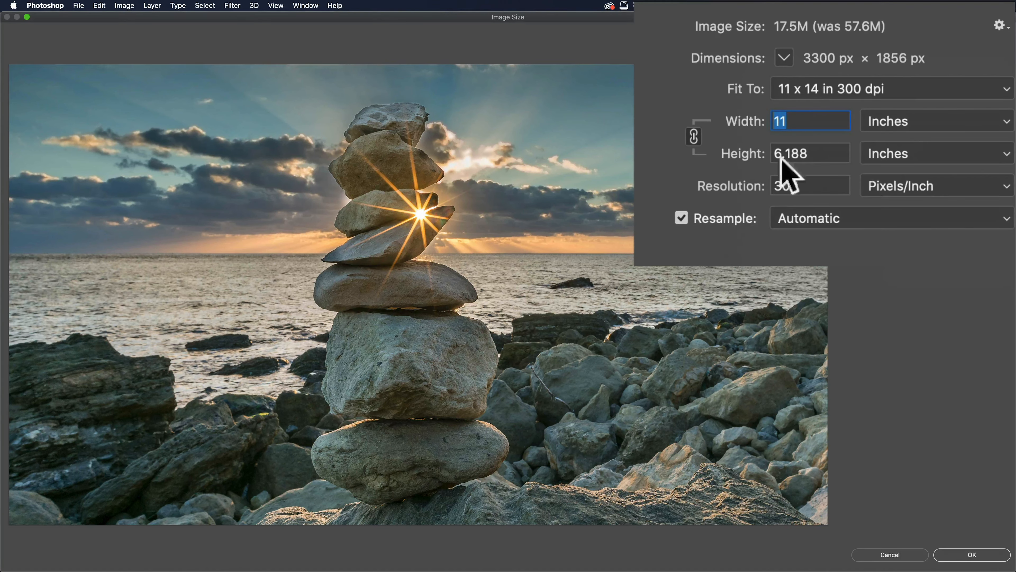
{"action": "key", "text": "alt"}
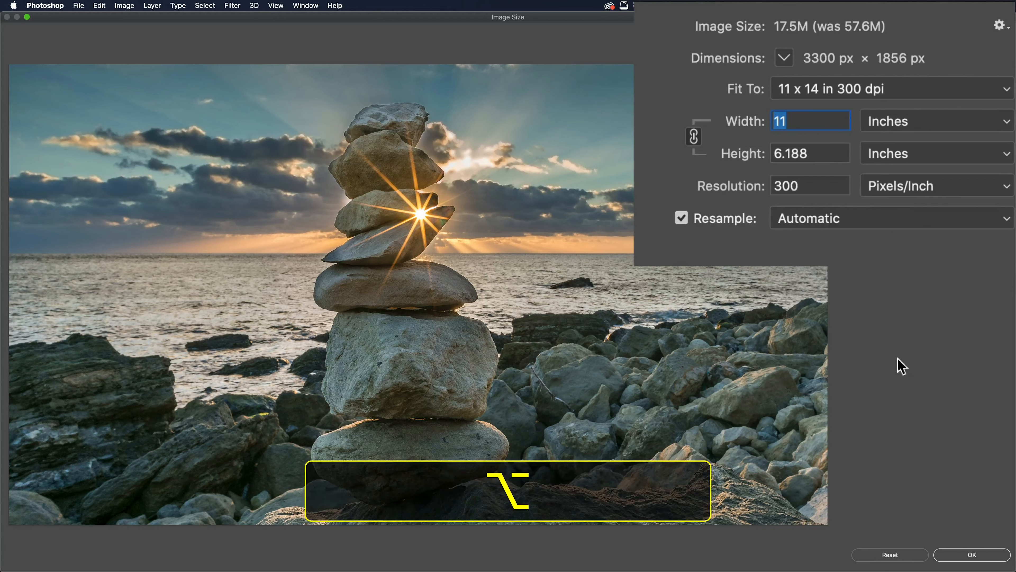
{"action": "left_click", "coordinate": [876, 556], "text": "alt"}
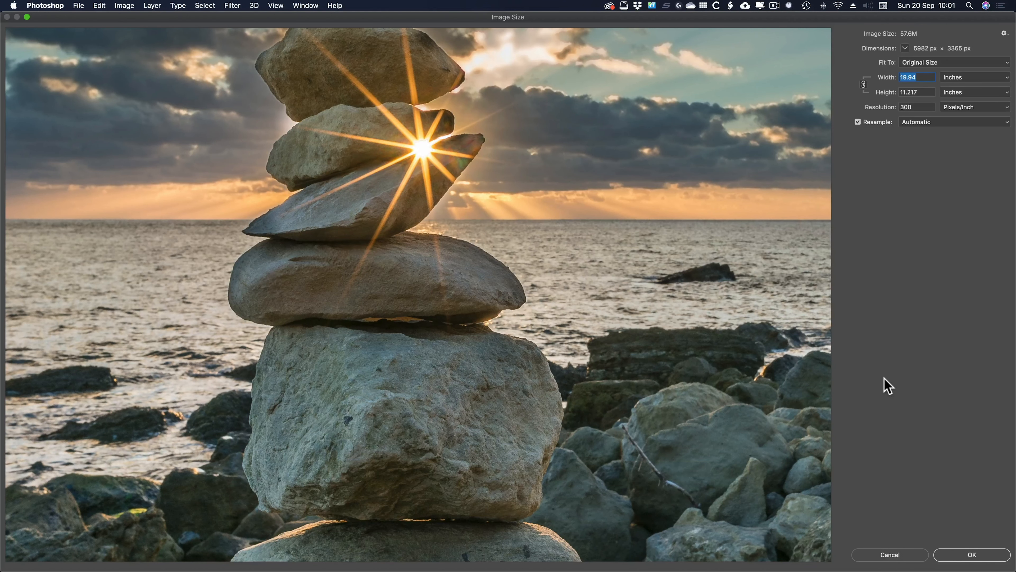
- Check theprintspace's standard print sizes and prices in Chrome, and return to Photoshop to close Image Size without changes
{"action": "key", "text": "super+Tab"}
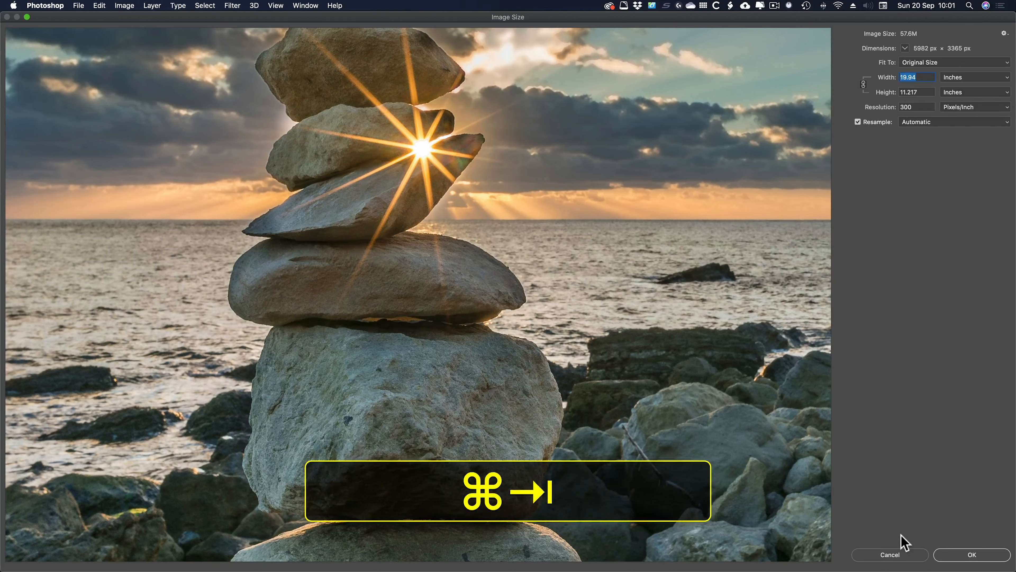
{"action": "key", "text": "super+Tab"}
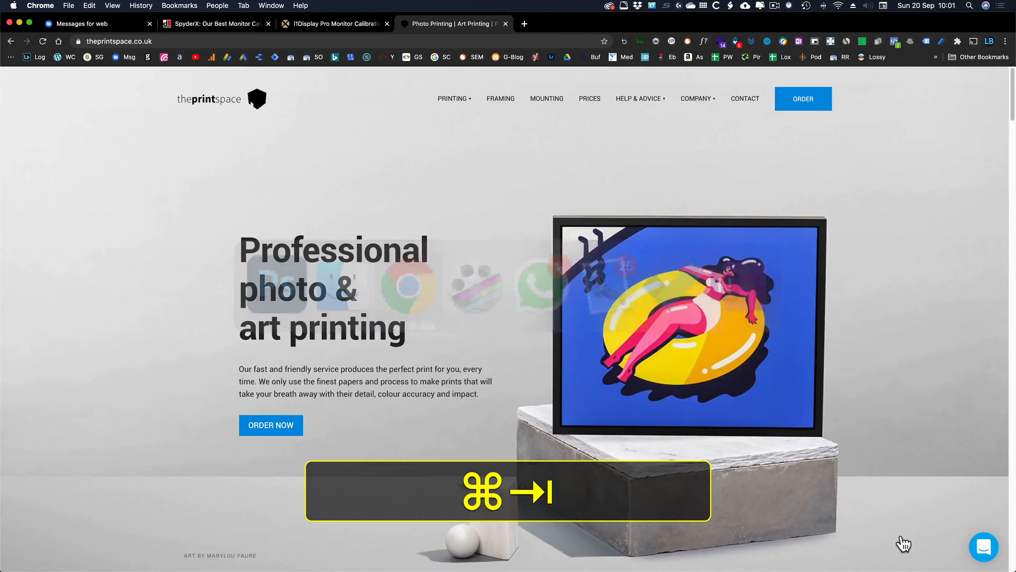
{"action": "left_click", "coordinate": [590, 100]}
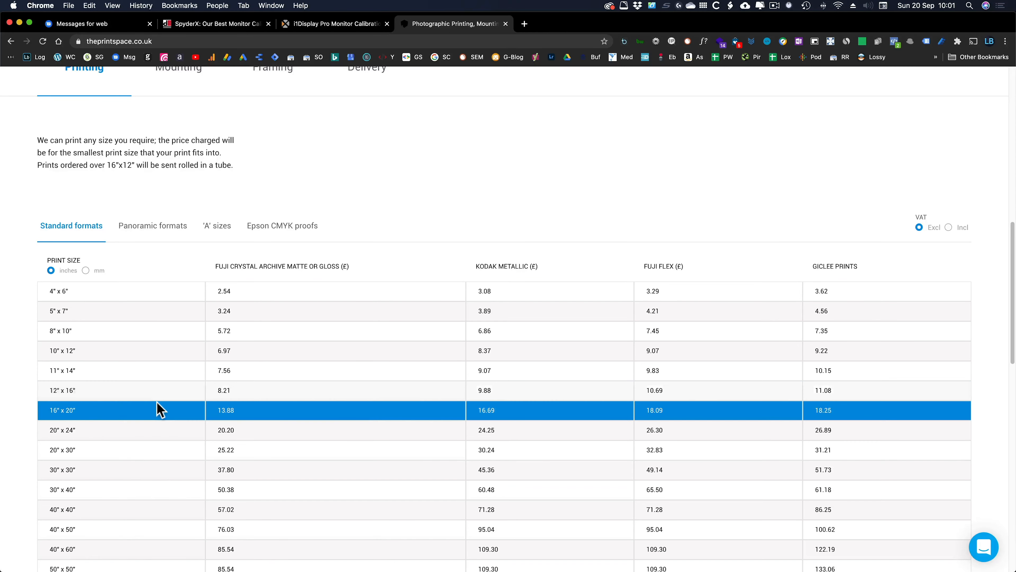
{"action": "key", "text": "super+Tab"}
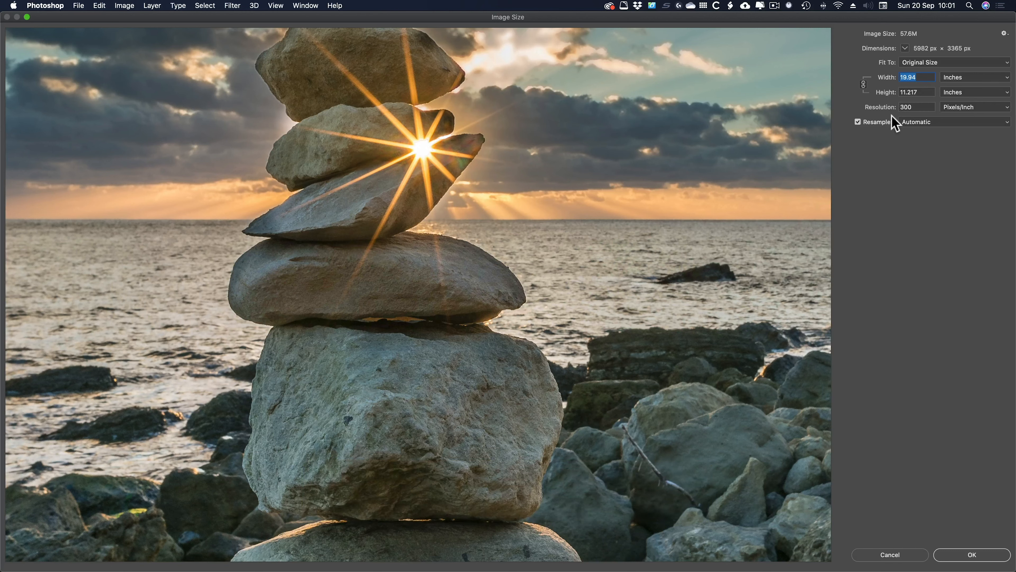
{"action": "left_click", "coordinate": [885, 554]}
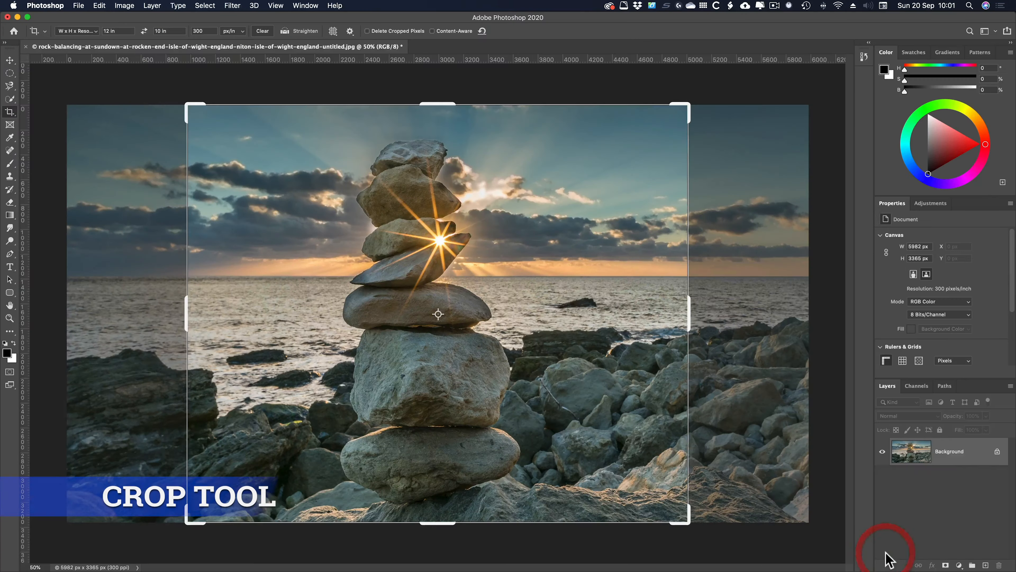
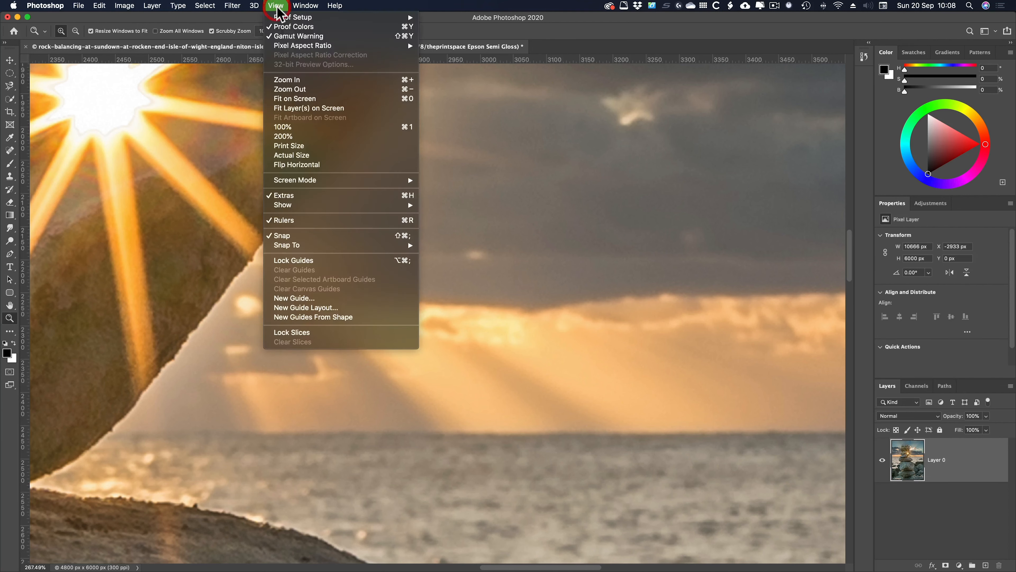
- Toggle the gamut warning off and back on to check the sky for out-of-gamut colours
{"action": "left_click", "coordinate": [284, 39]}
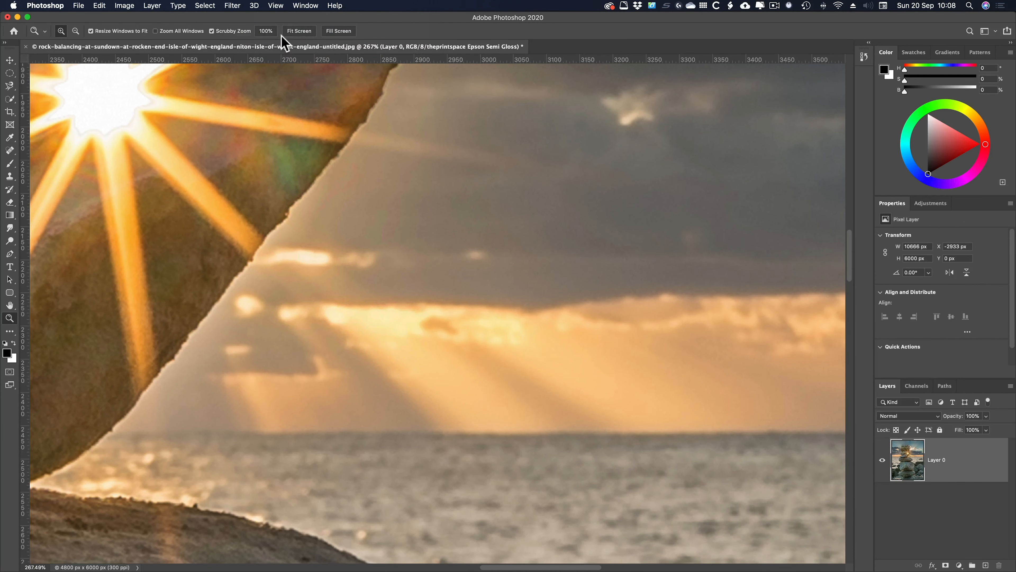
{"action": "left_click", "coordinate": [277, 7]}
{"action": "left_click", "coordinate": [328, 39]}
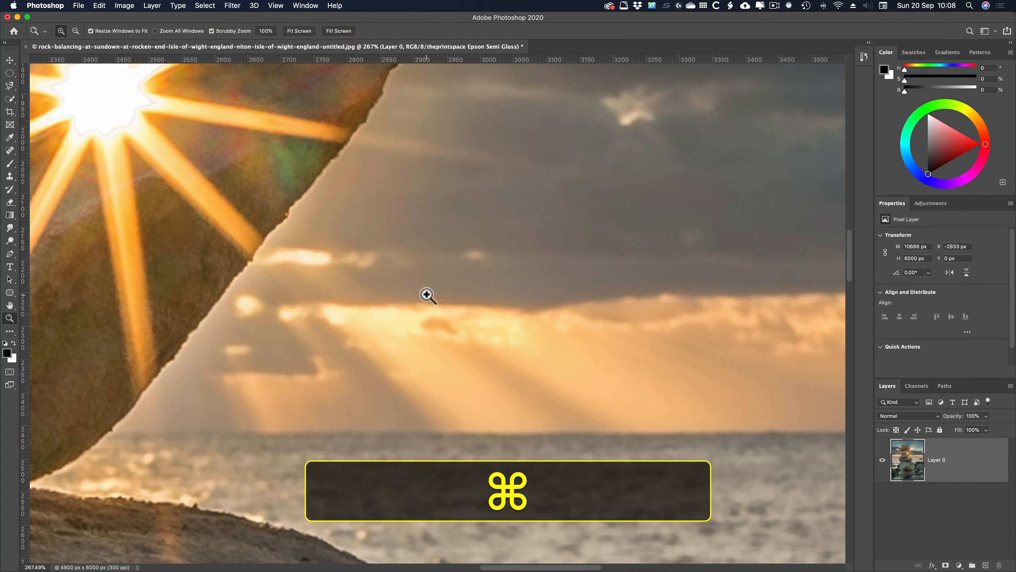
{"action": "key", "text": "super+0"}
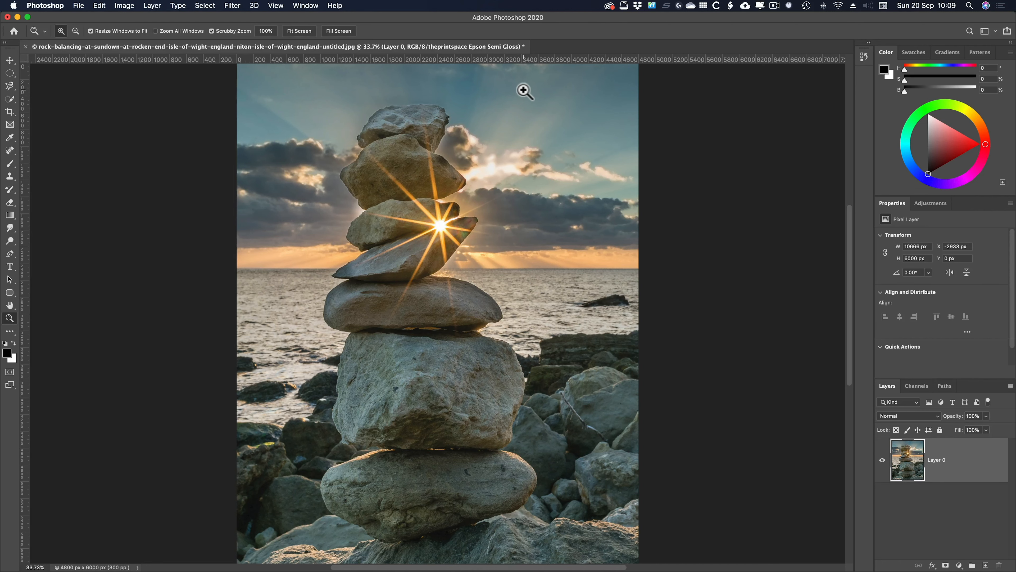
- Duplicate the image as a new document named semi-gloss
{"action": "left_click", "coordinate": [124, 5]}
{"action": "left_click", "coordinate": [147, 147]}
{"action": "type", "text": "sem"}
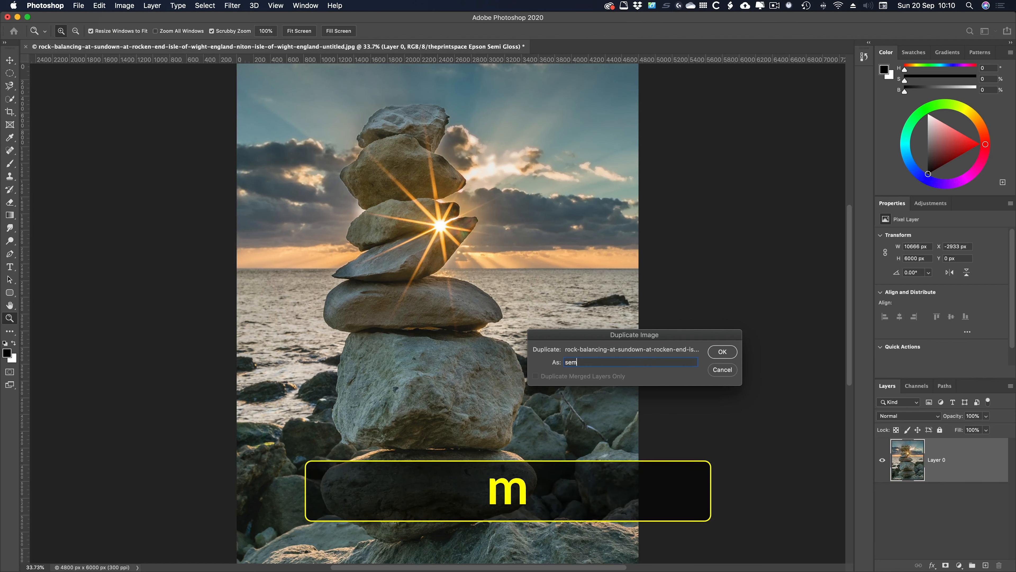
{"action": "type", "text": "i-gloss"}
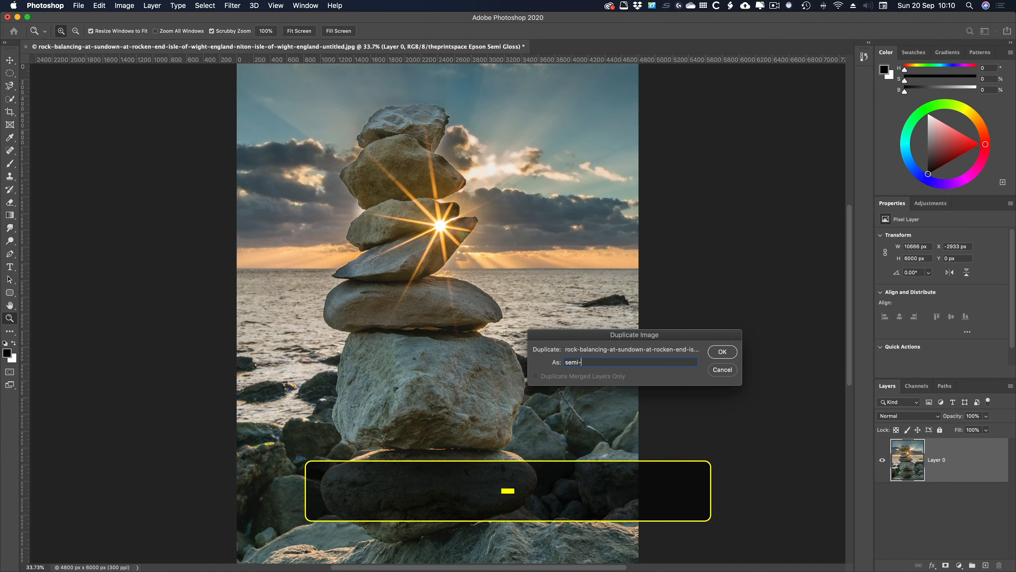
{"action": "key", "text": "Return"}
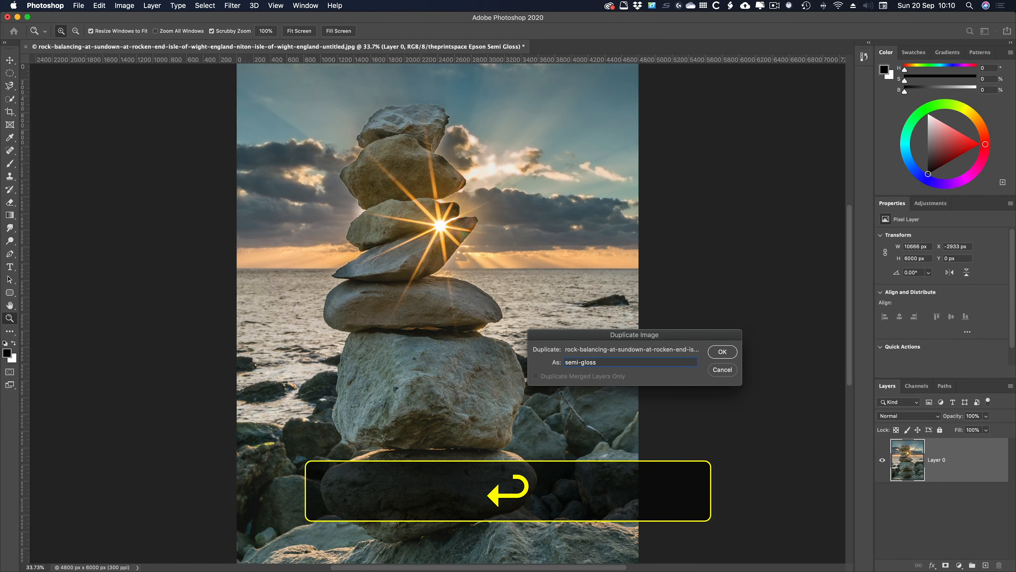
- Set up a profile conversion of the semi-gloss copy to theprintspace Epson Semi Gloss, using the Adobe (ACE) engine
{"action": "left_click", "coordinate": [100, 6]}
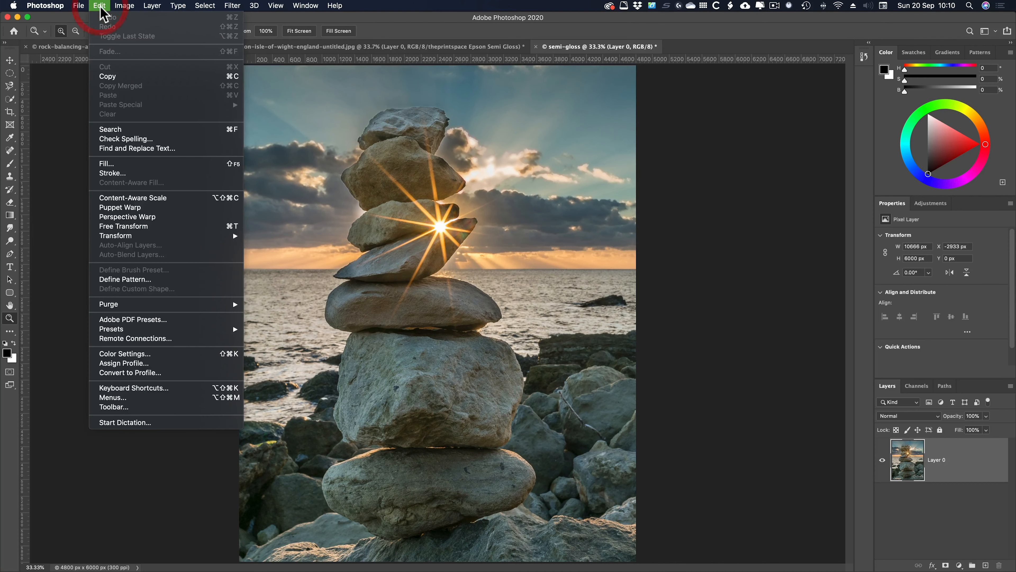
{"action": "left_click", "coordinate": [129, 374]}
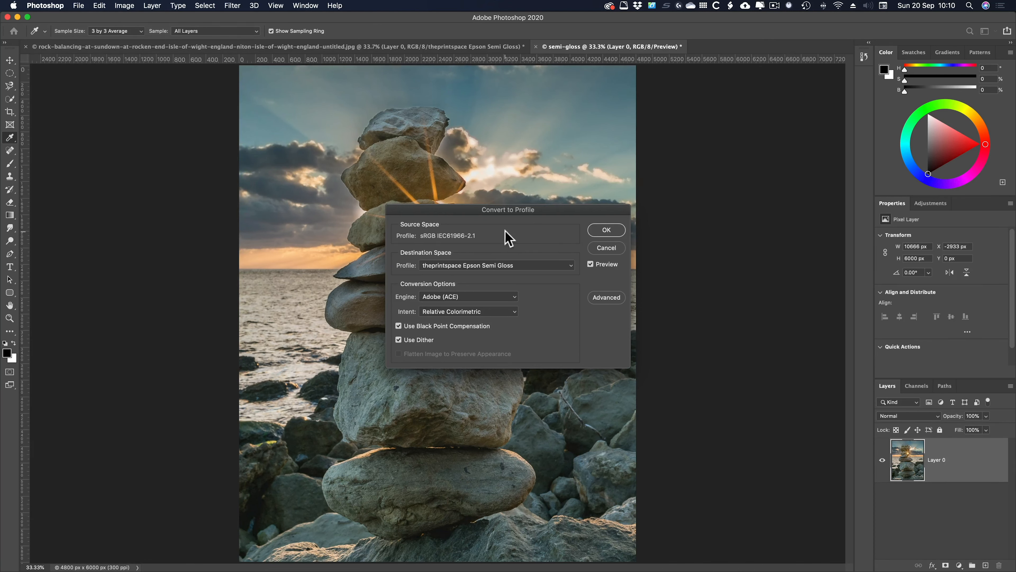
{"action": "left_click", "coordinate": [460, 267]}
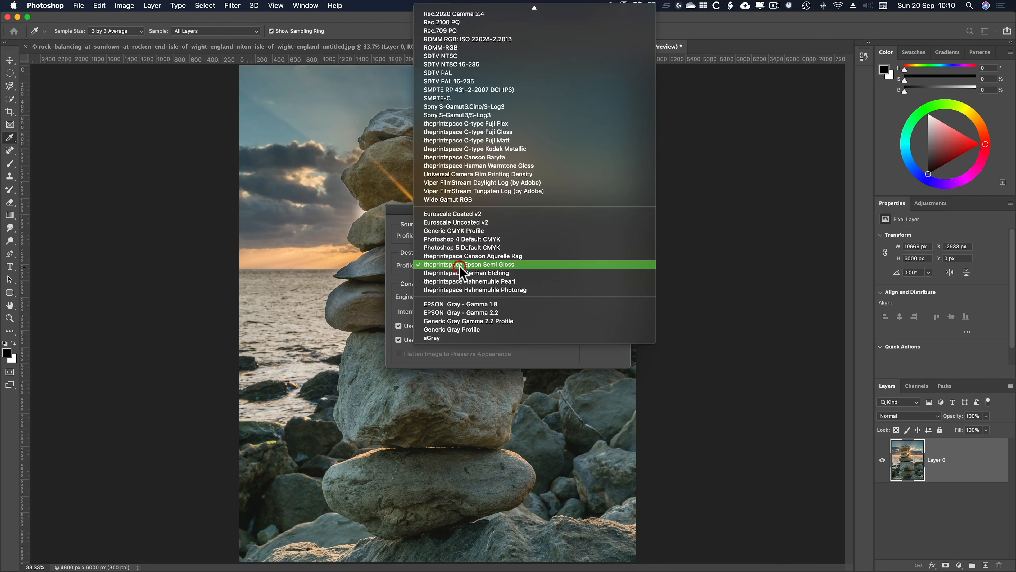
{"action": "left_click", "coordinate": [460, 266]}
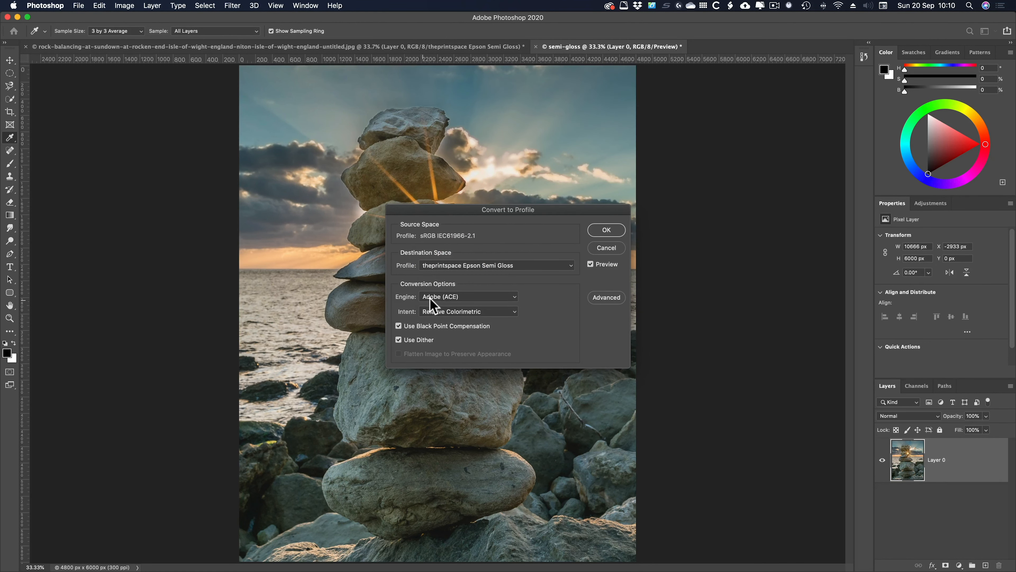
{"action": "left_click", "coordinate": [442, 296]}
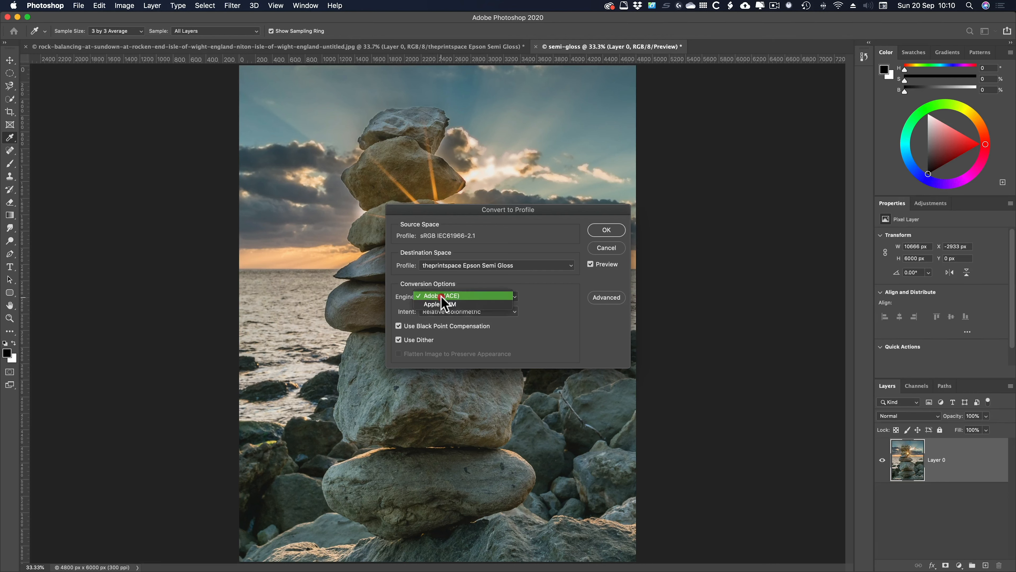
{"action": "left_click", "coordinate": [441, 296]}
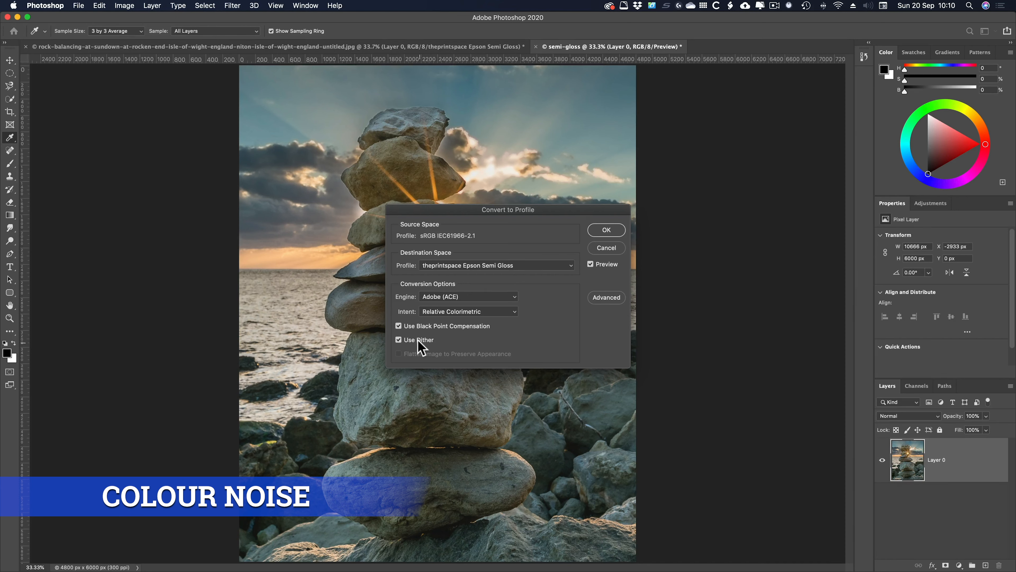
- Toggle dithering off and back on, and view the advanced conversion options before returning to the basic ones
{"action": "left_click", "coordinate": [401, 341]}
{"action": "left_click", "coordinate": [400, 340]}
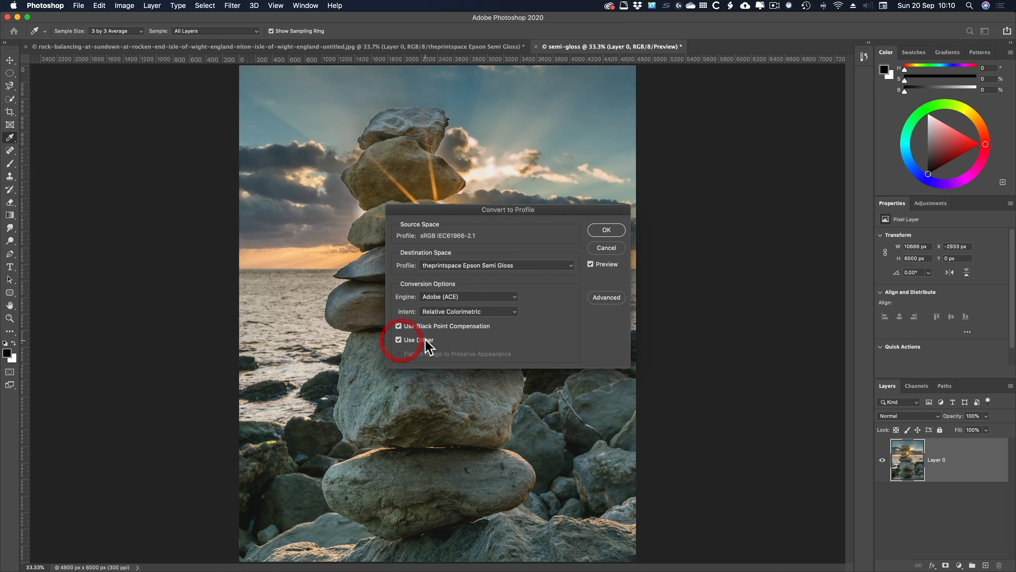
{"action": "left_click", "coordinate": [596, 300]}
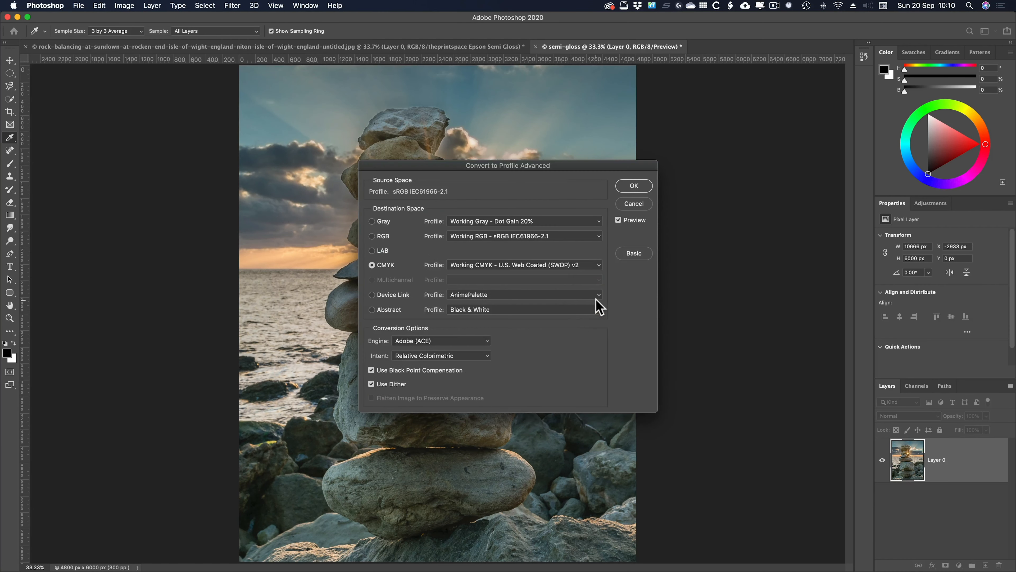
{"action": "left_click", "coordinate": [630, 253]}
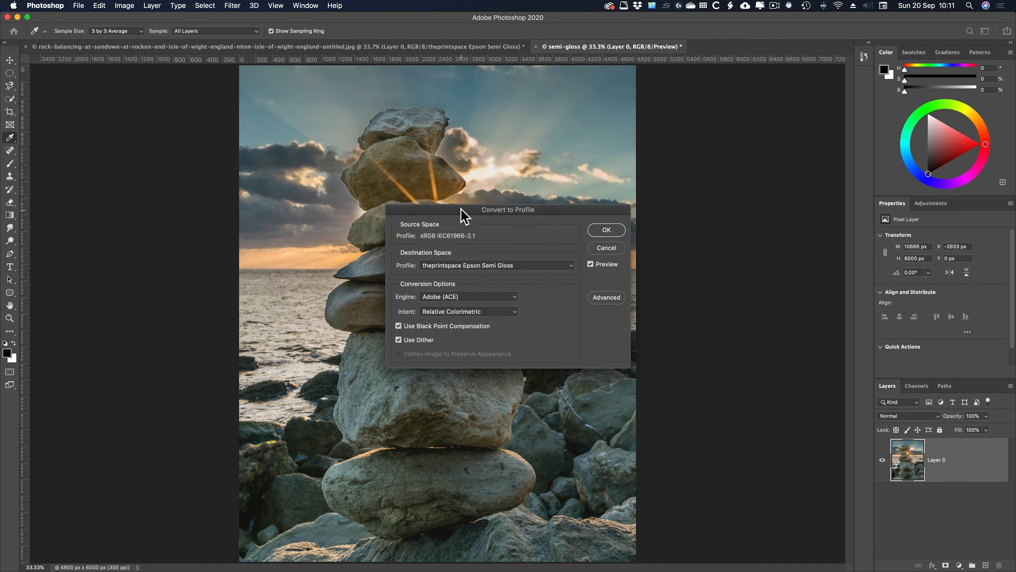
- Uncover the image to compare it with and without dithering, and apply the profile conversion
{"action": "left_click_drag", "start_coordinate": [460, 209], "coordinate": [536, 198]}
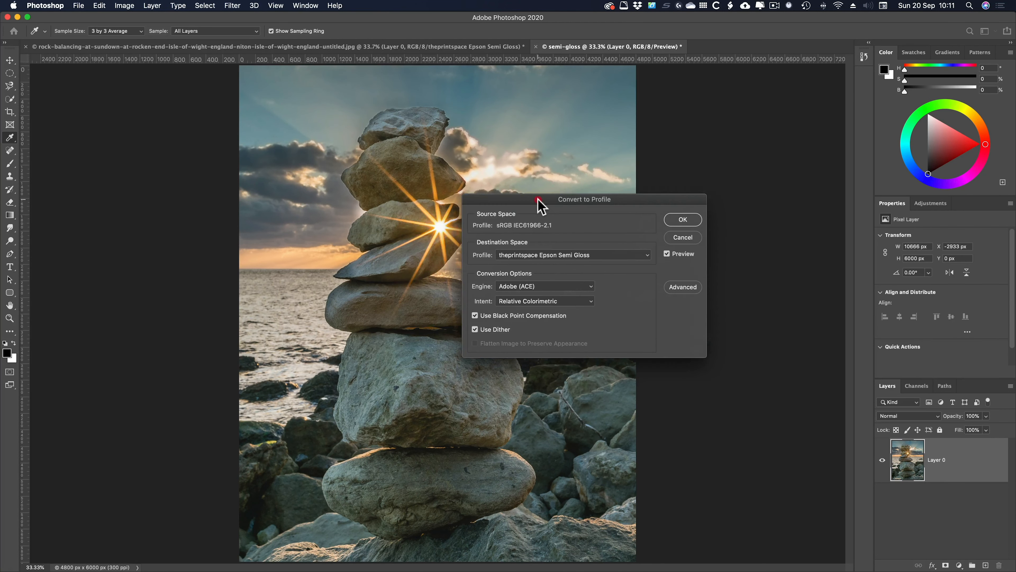
{"action": "left_click", "coordinate": [475, 329]}
{"action": "left_click", "coordinate": [475, 328]}
{"action": "left_click", "coordinate": [475, 329]}
{"action": "left_click", "coordinate": [681, 220]}
{"action": "key", "text": "z"}
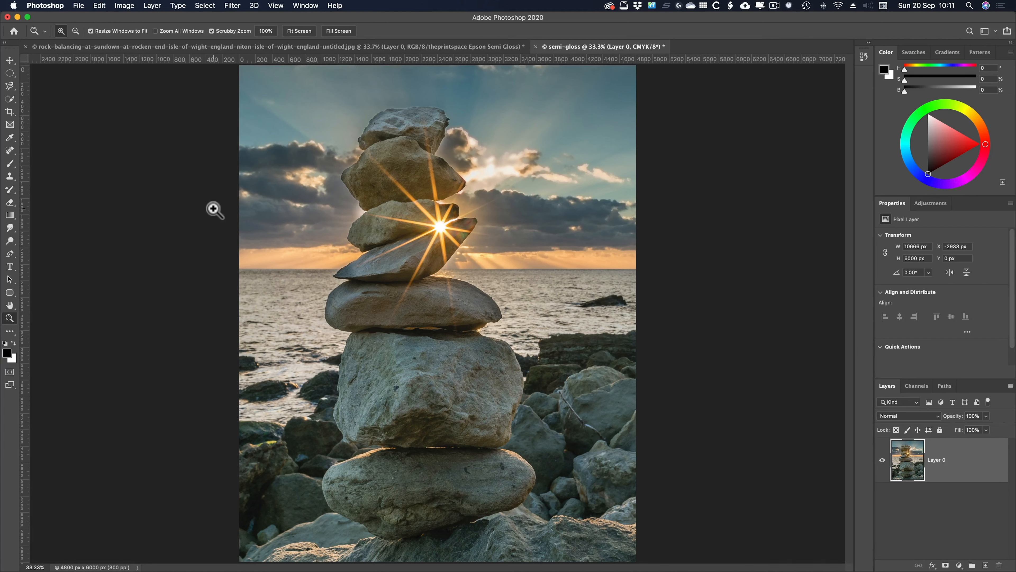
- Start saving the converted semi-gloss document on the computer in JPEG format
{"action": "left_click", "coordinate": [75, 7]}
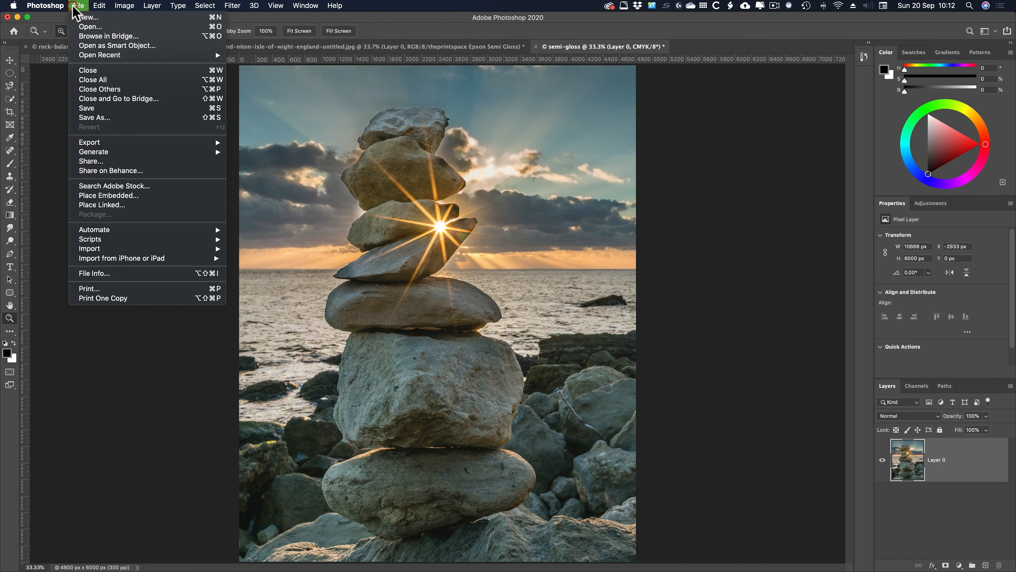
{"action": "left_click", "coordinate": [96, 118]}
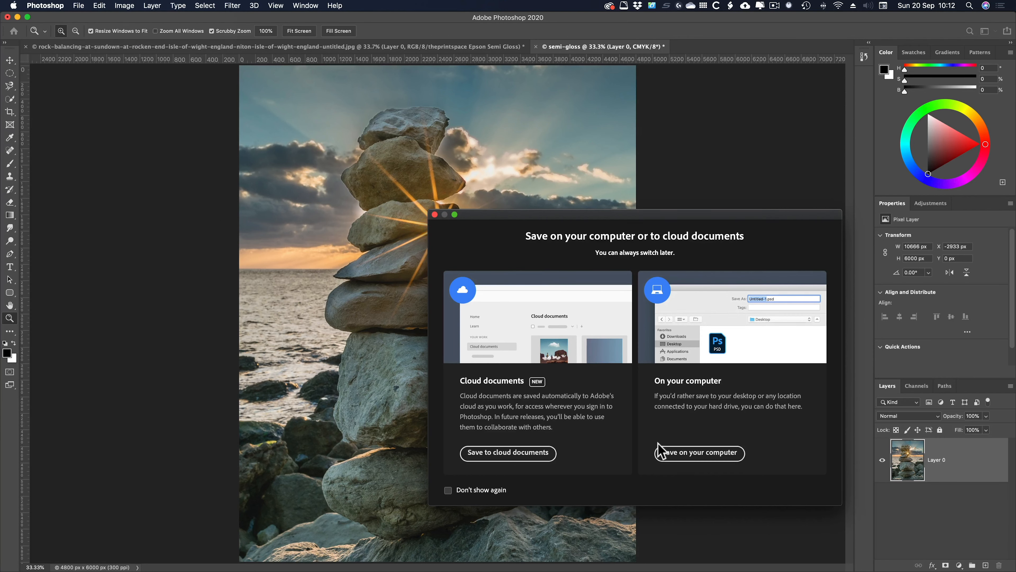
{"action": "left_click", "coordinate": [684, 456]}
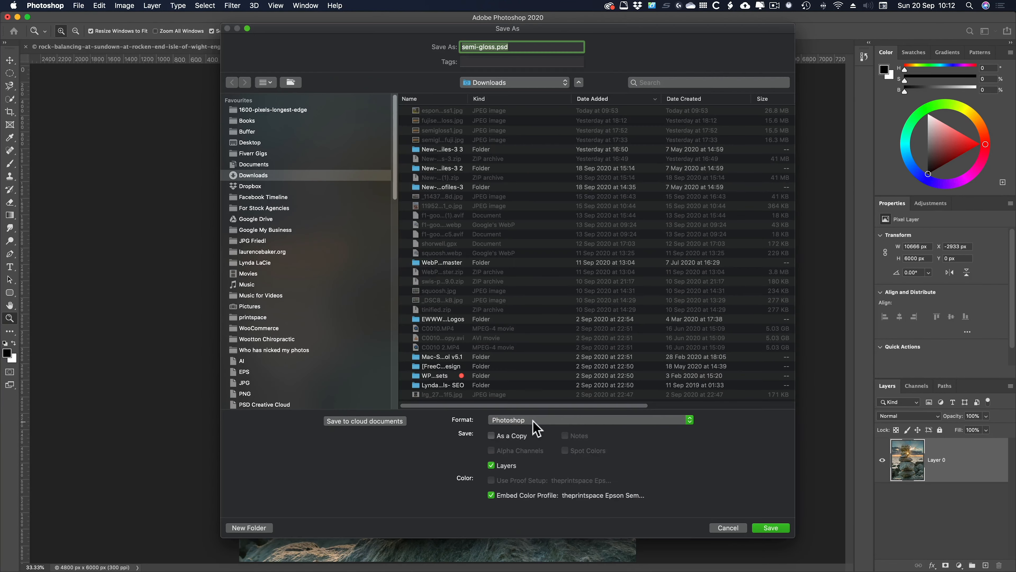
{"action": "left_click", "coordinate": [533, 420]}
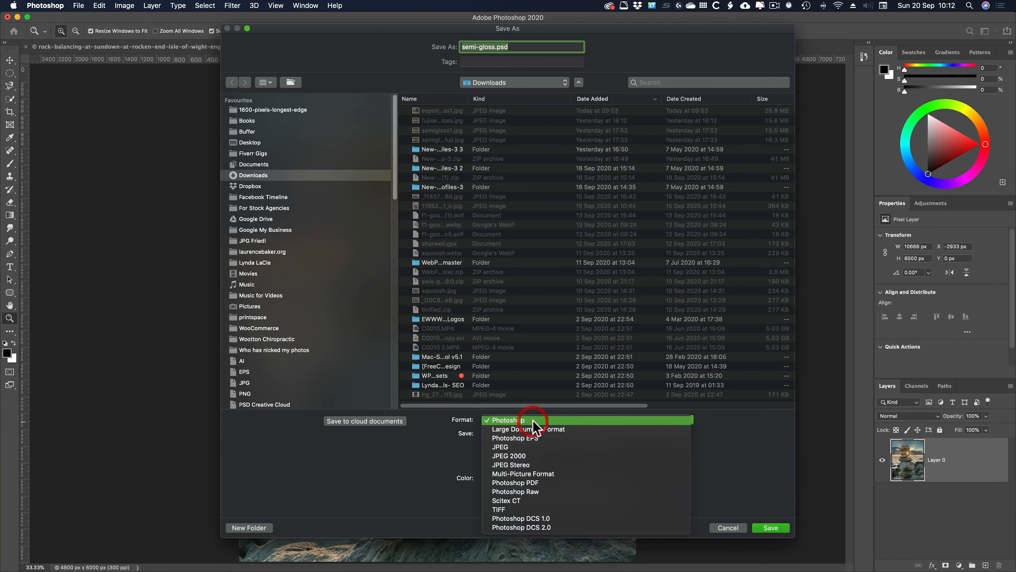
{"action": "left_click", "coordinate": [532, 447]}
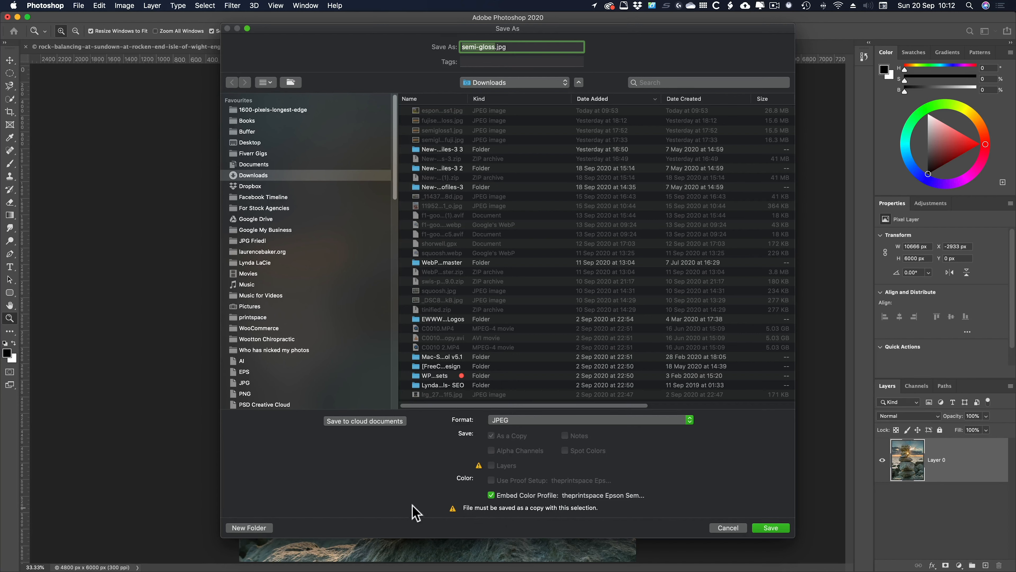
- Name the file semi-gloss2.jpg and save it in Downloads at Maximum quality 12 with the Baseline ("Standard") format option
{"action": "left_click", "coordinate": [494, 43]}
{"action": "type", "text": "1"}
{"action": "key", "text": "BackSpace"}
{"action": "type", "text": "2"}
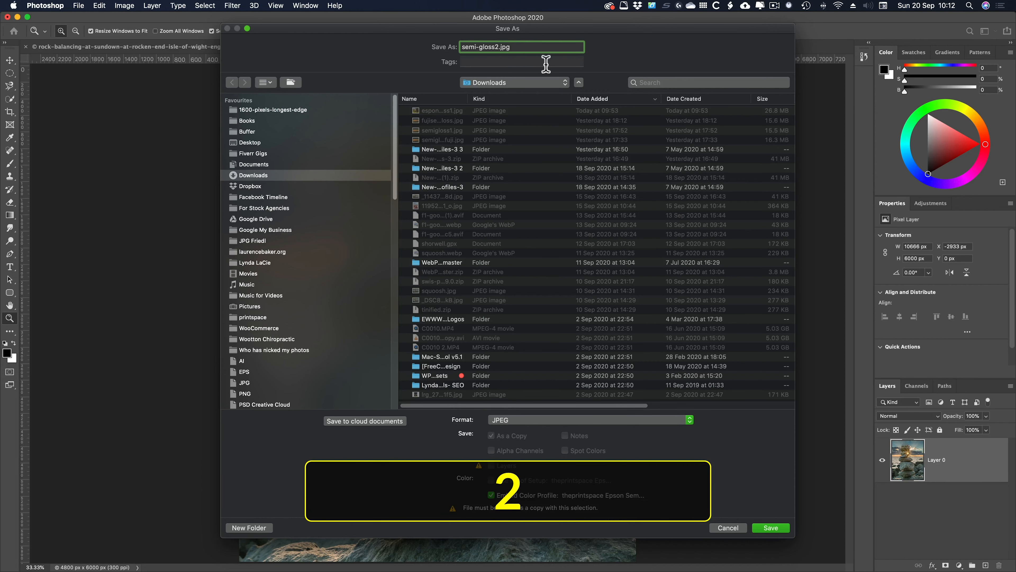
{"action": "left_click", "coordinate": [765, 528]}
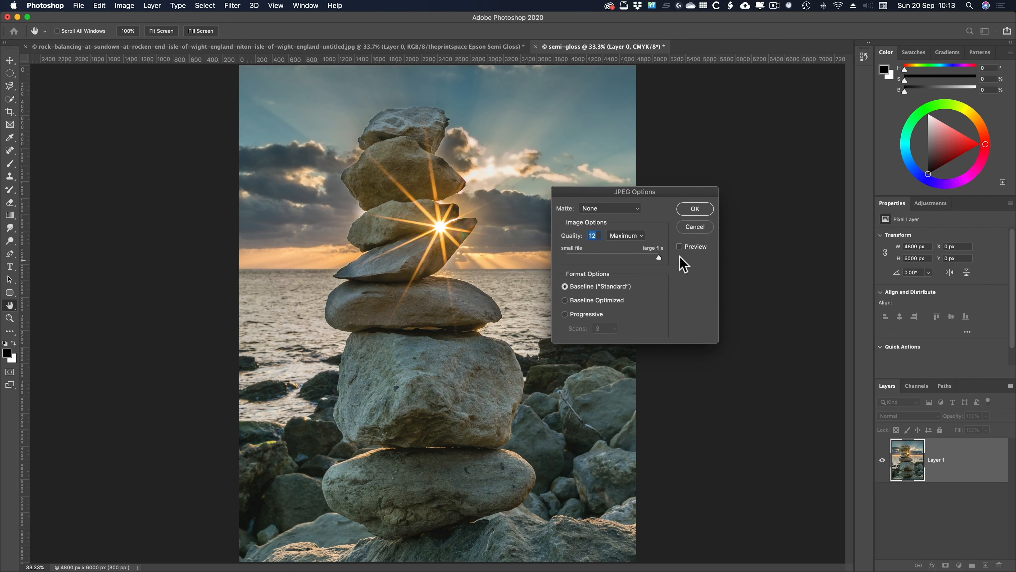
{"action": "left_click", "coordinate": [679, 246]}
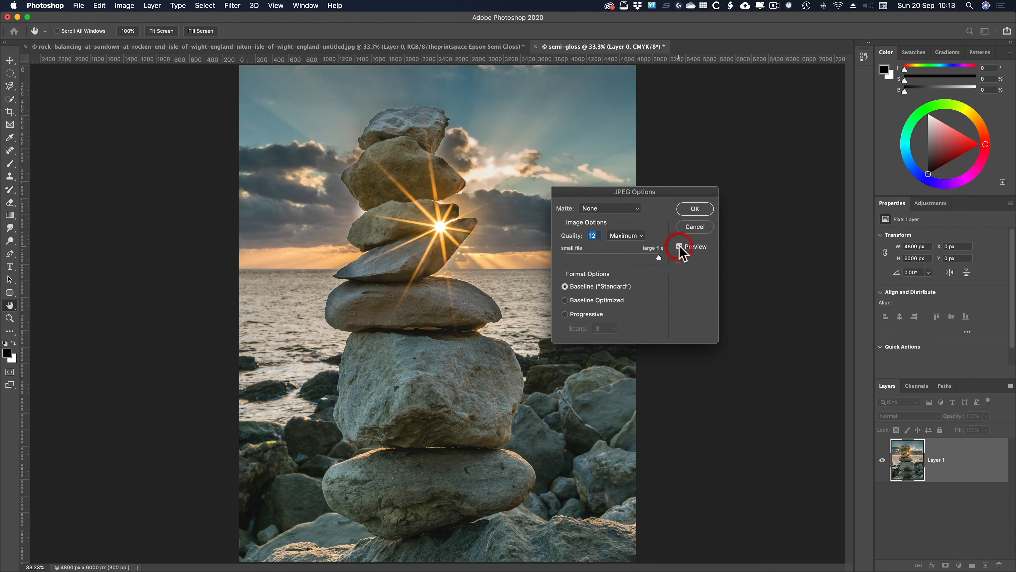
{"action": "left_click", "coordinate": [690, 210]}
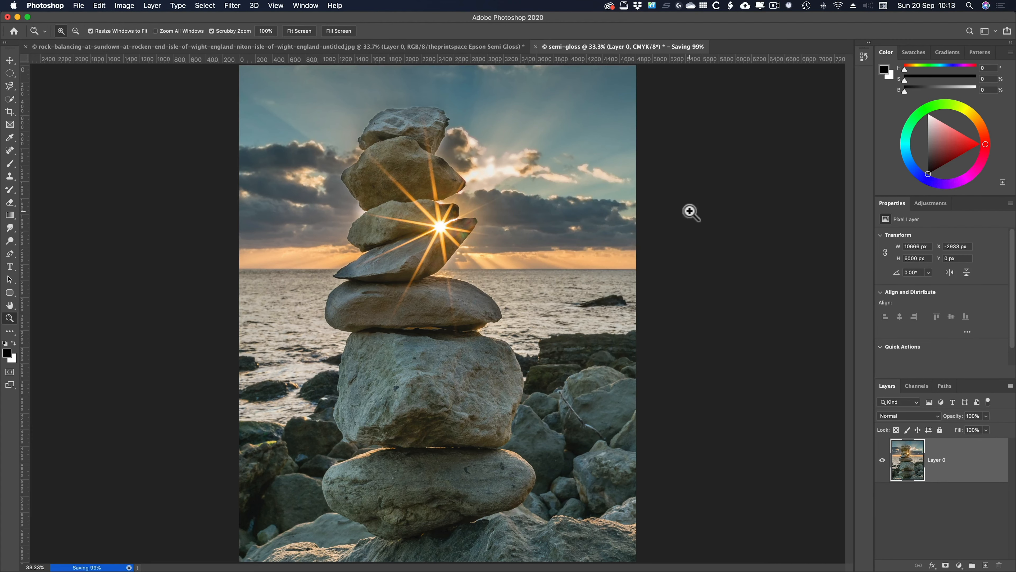
{"action": "key", "text": "z"}
- Switch to Finder, open semi-gloss2.jpg from Downloads in Preview, and examine its size, resolution, colour model and profile
{"action": "key", "text": "super+Tab"}
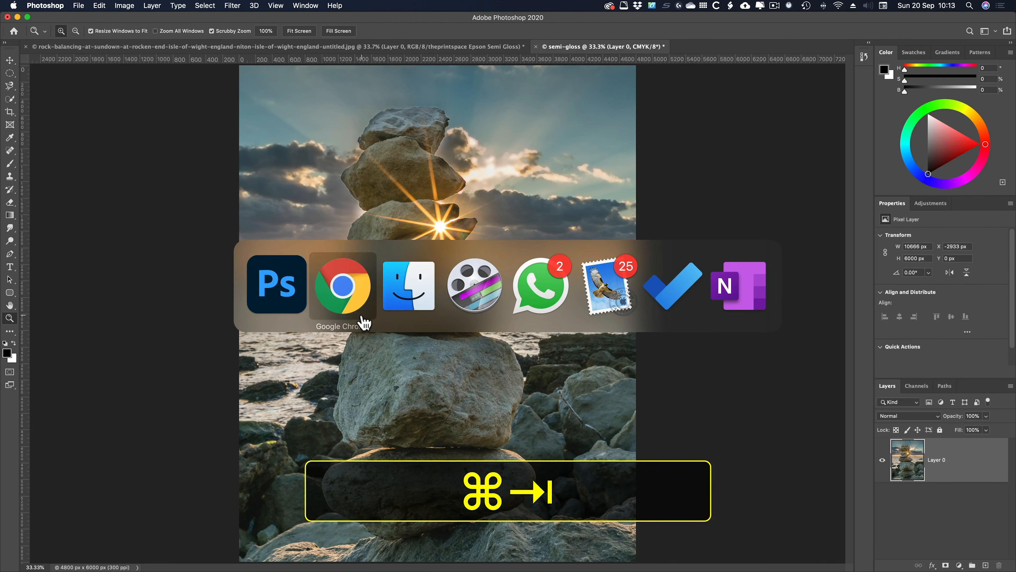
{"action": "key", "text": "super+Tab"}
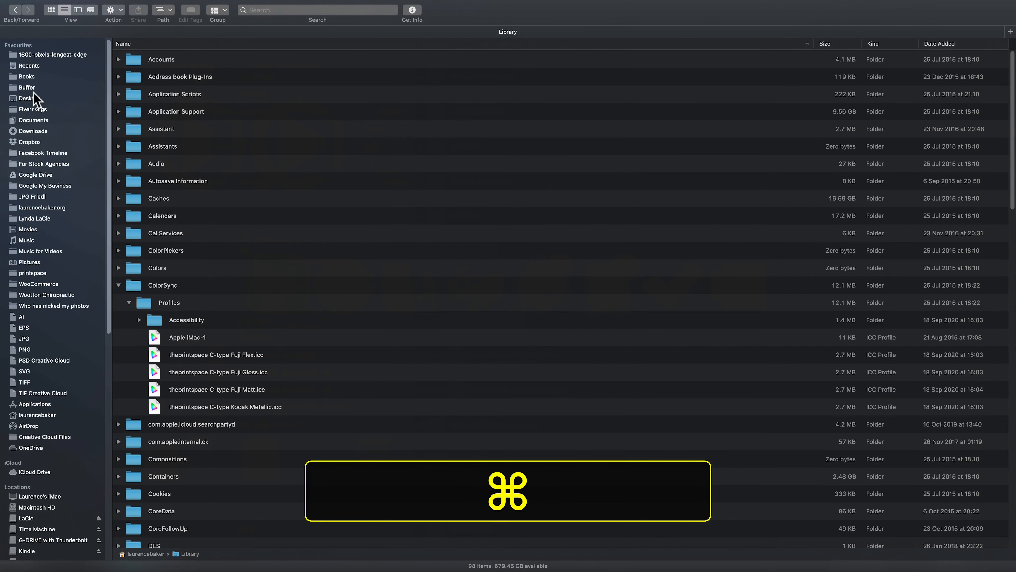
{"action": "left_click", "coordinate": [29, 131]}
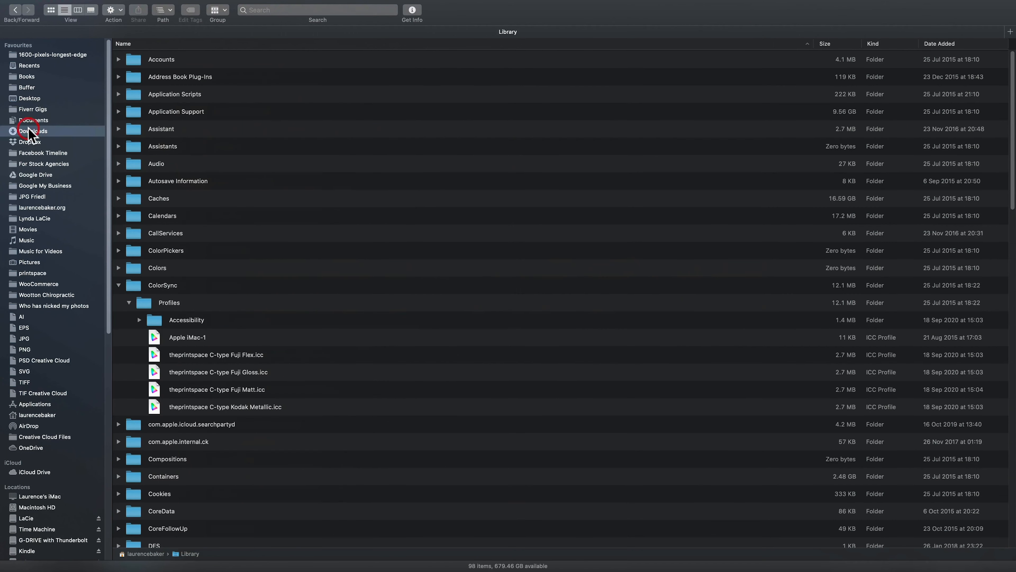
{"action": "left_click", "coordinate": [146, 56]}
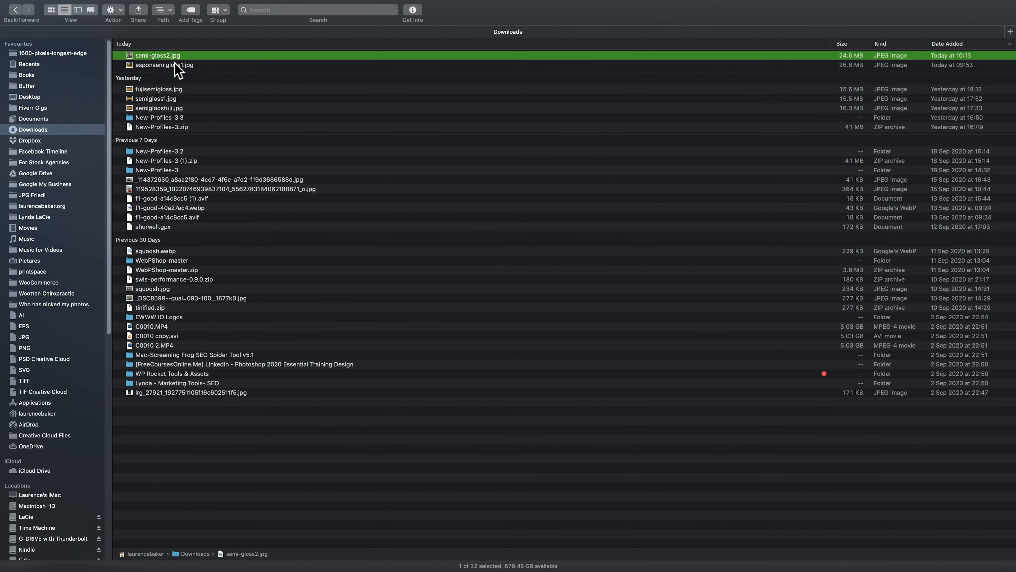
{"action": "key", "text": "super+o"}
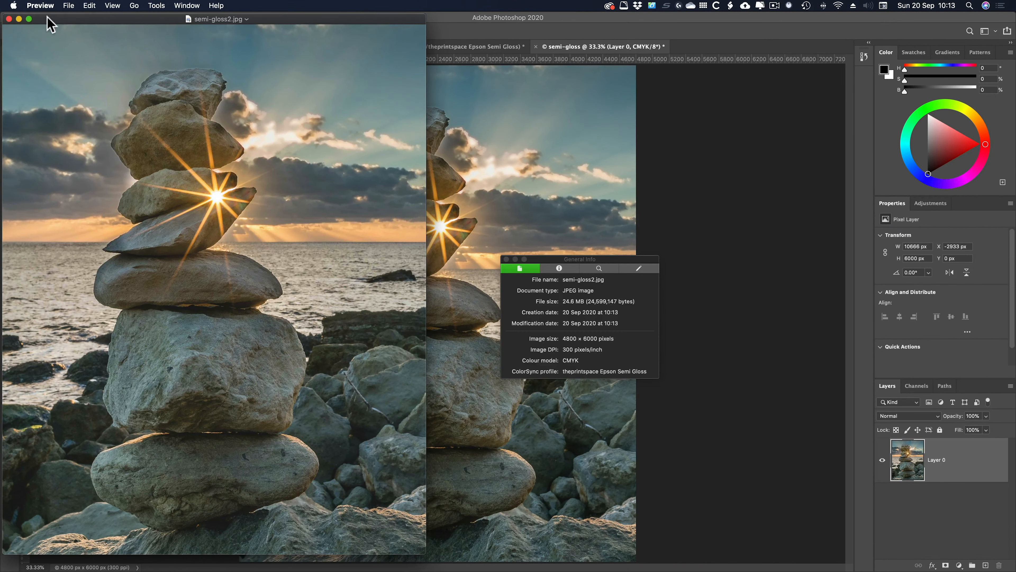
{"action": "left_click_drag", "start_coordinate": [47, 16], "coordinate": [190, 20]}
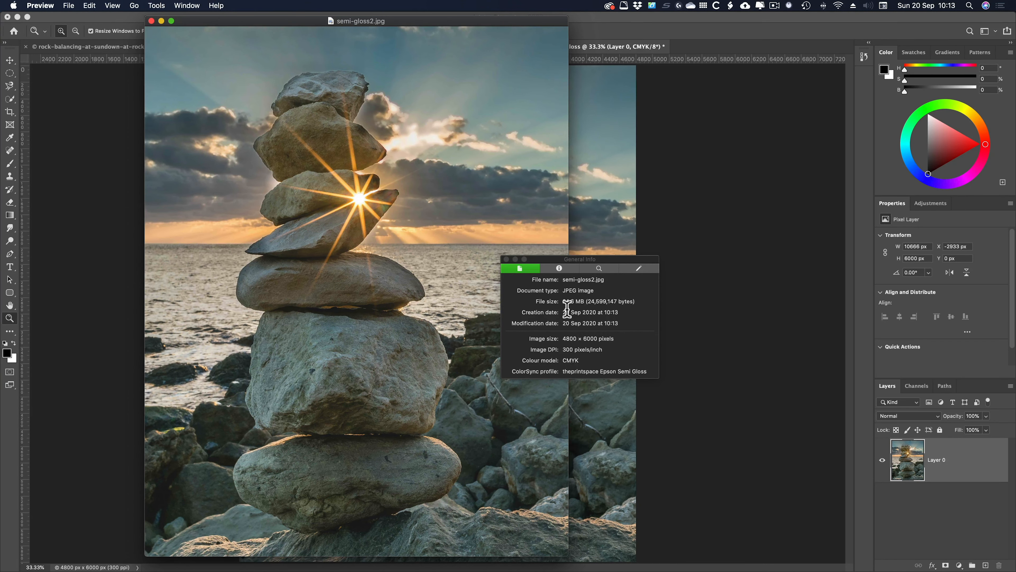